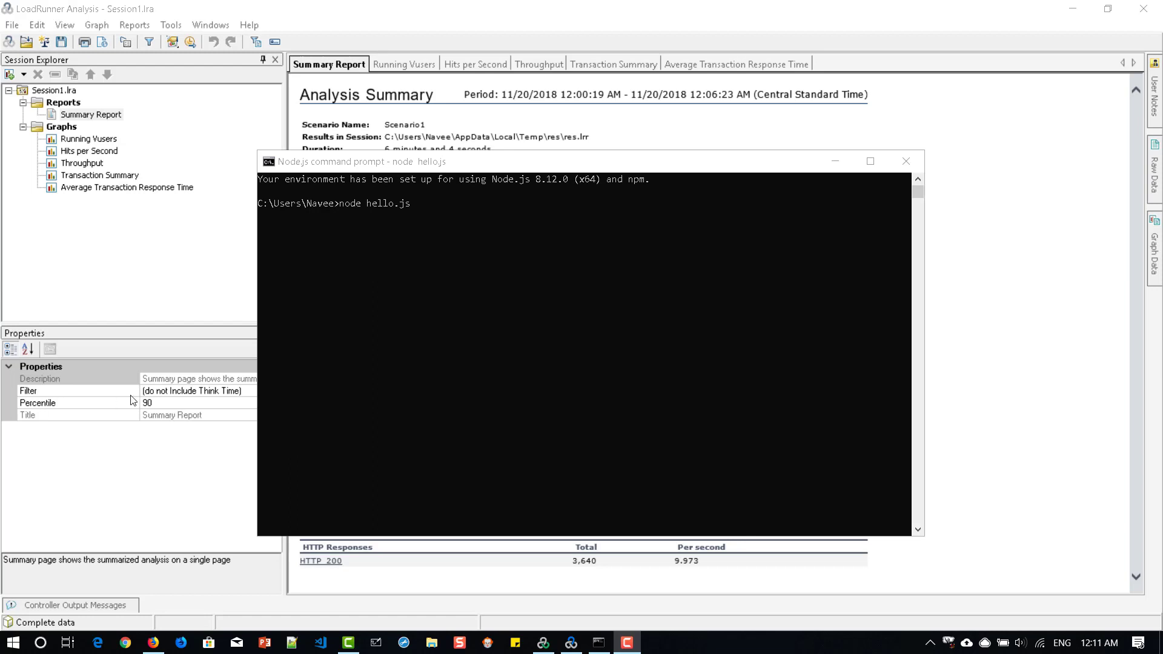
# Switch to Firefox and load localhost:8080 to view the Node.js test page
pyautogui.moveTo(153, 642)
pyautogui.click(165, 583)
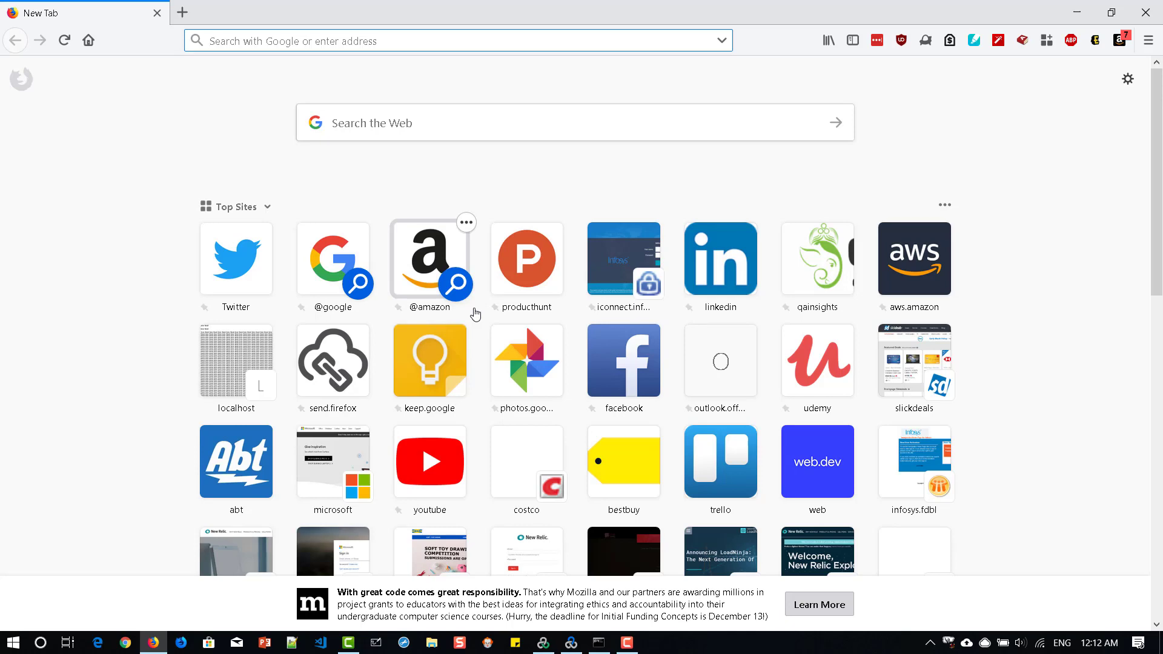
pyautogui.write('localhost:8080')
pyautogui.press('Return')
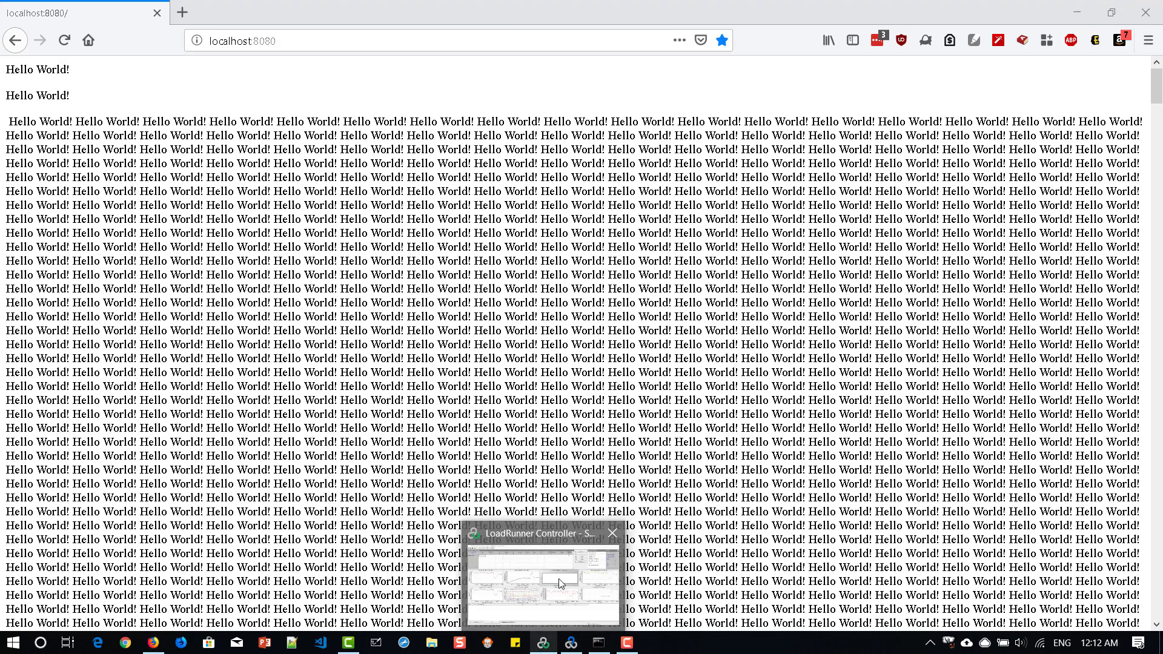
# Switch to LoadRunner Controller and bring up the scenario's design view
pyautogui.click(543, 642)
pyautogui.rightClick(34, 98)
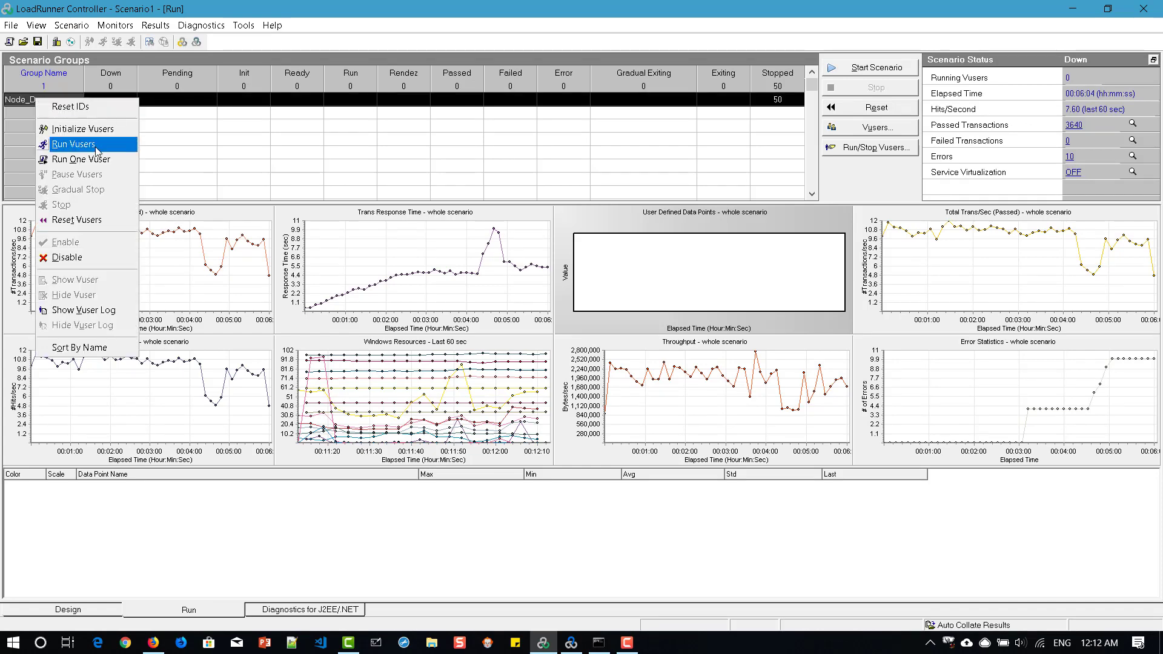
pyautogui.click(84, 346)
pyautogui.click(68, 609)
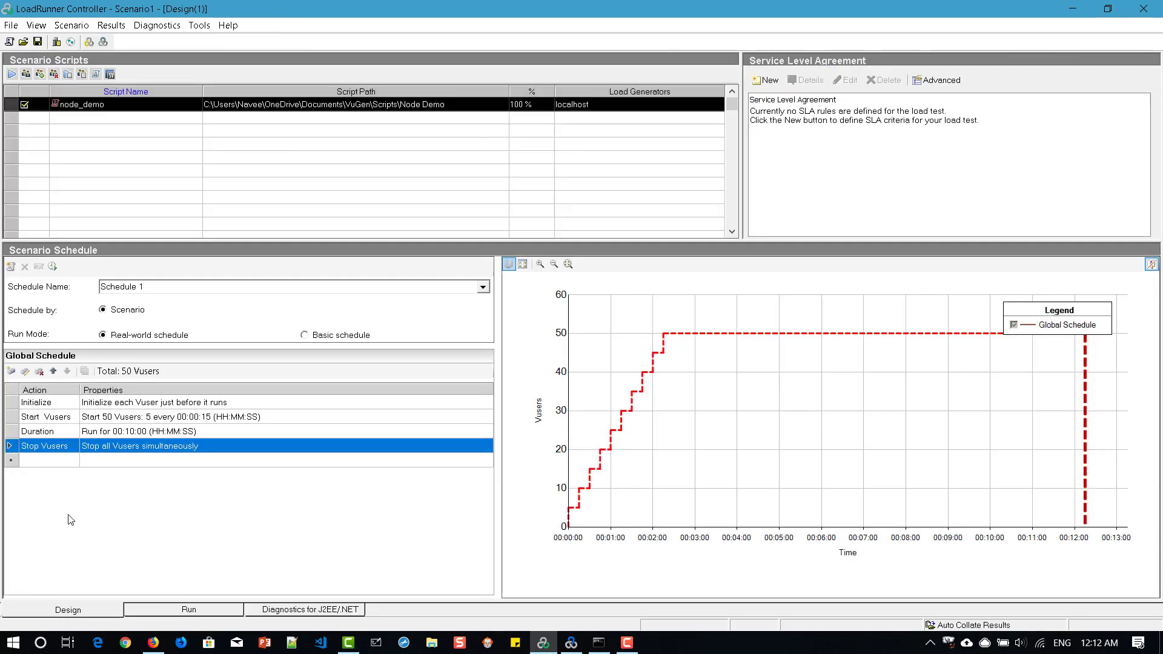
# Open the node_demo script from its details and review the Action code from the beginning
pyautogui.rightClick(11, 104)
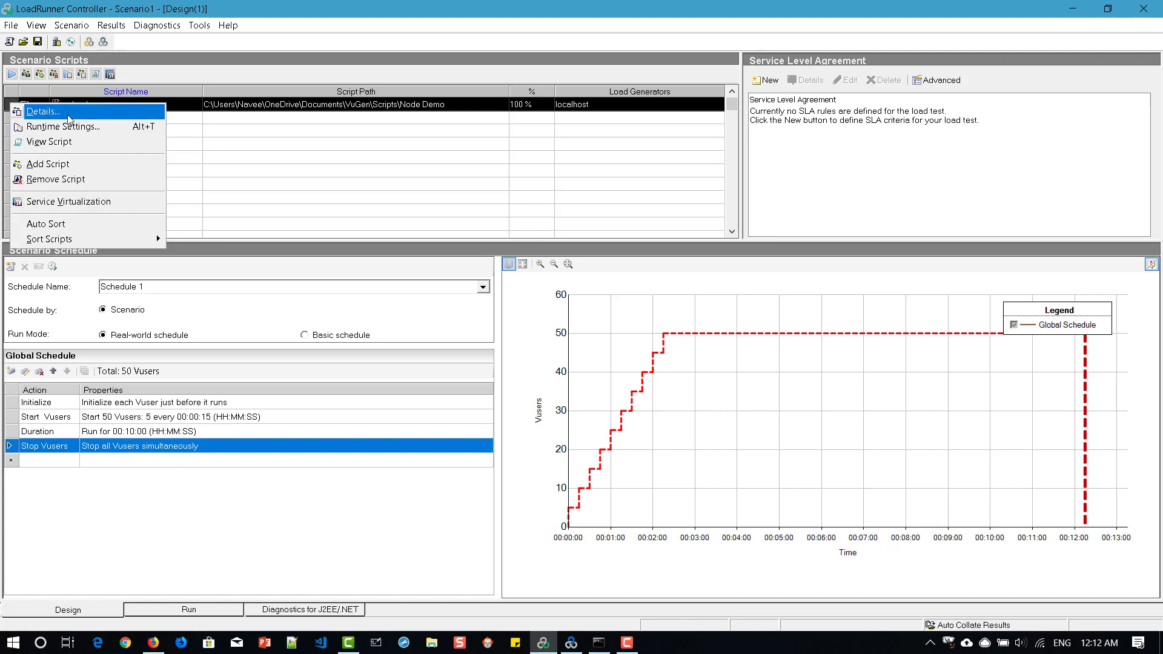
pyautogui.click(43, 111)
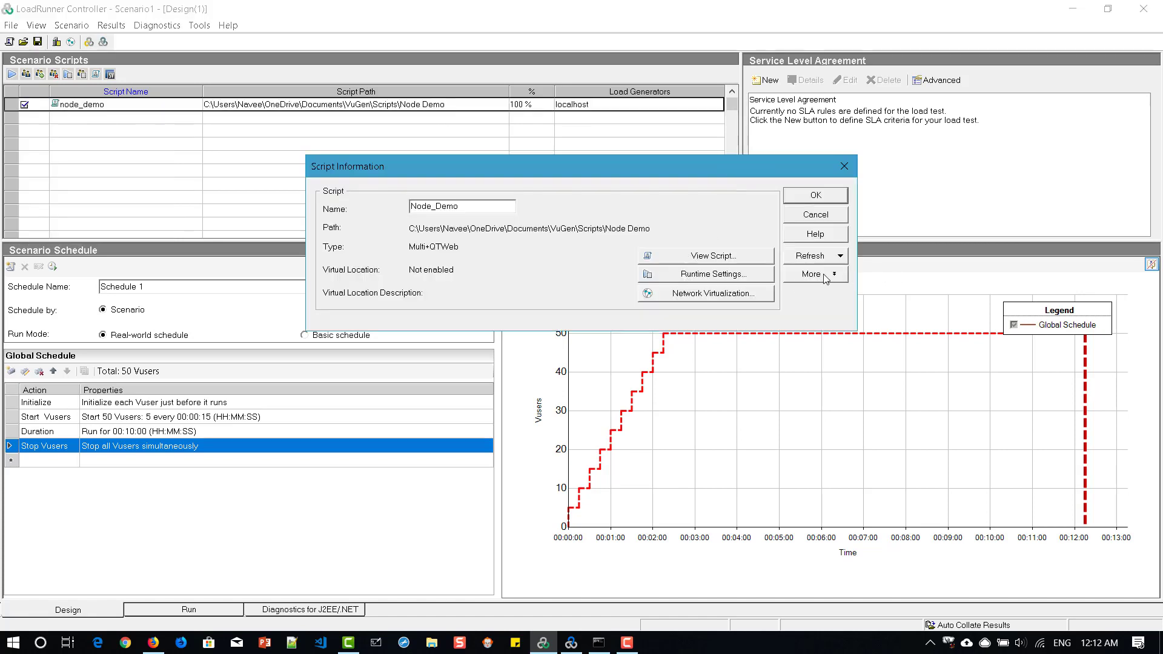
pyautogui.click(741, 261)
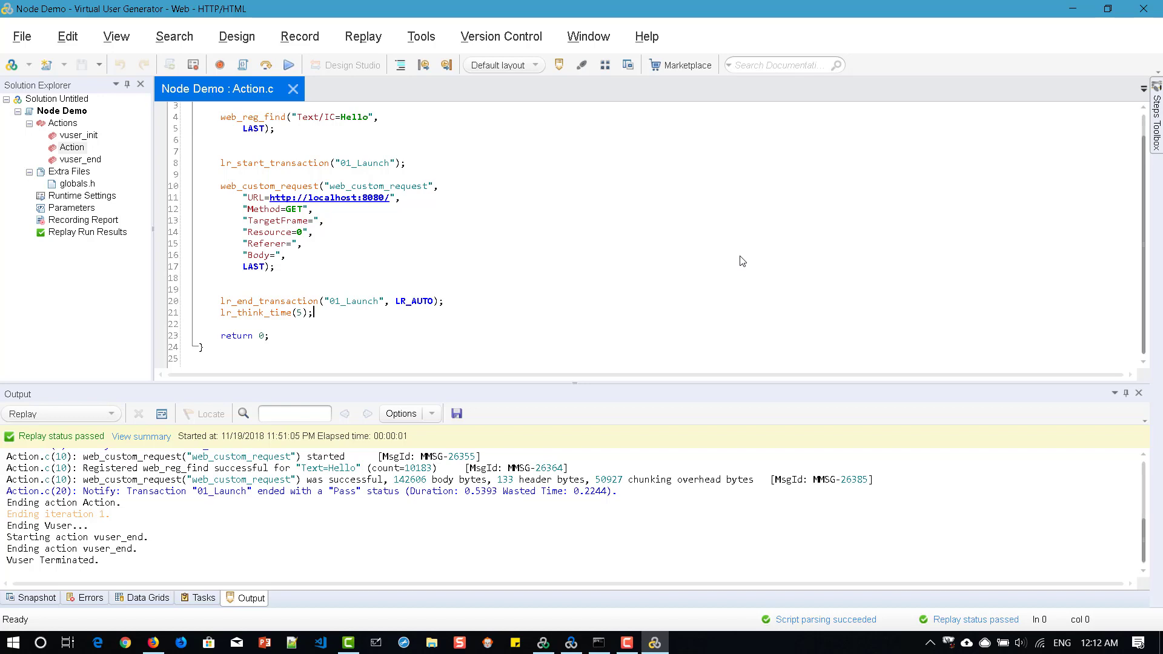
pyautogui.scroll(1, 445, 263)
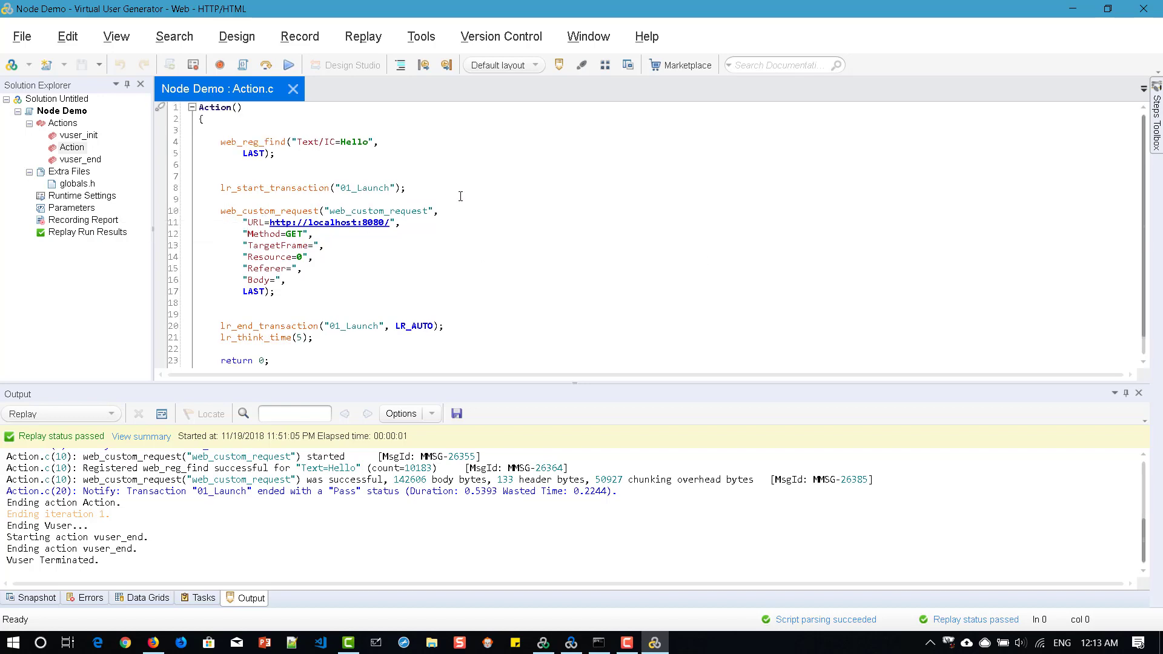
# Open the script's runtime settings and review Run Logic, Pacing, Log, Think Time and Miscellaneous
pyautogui.click(75, 198)
pyautogui.doubleClick(76, 198)
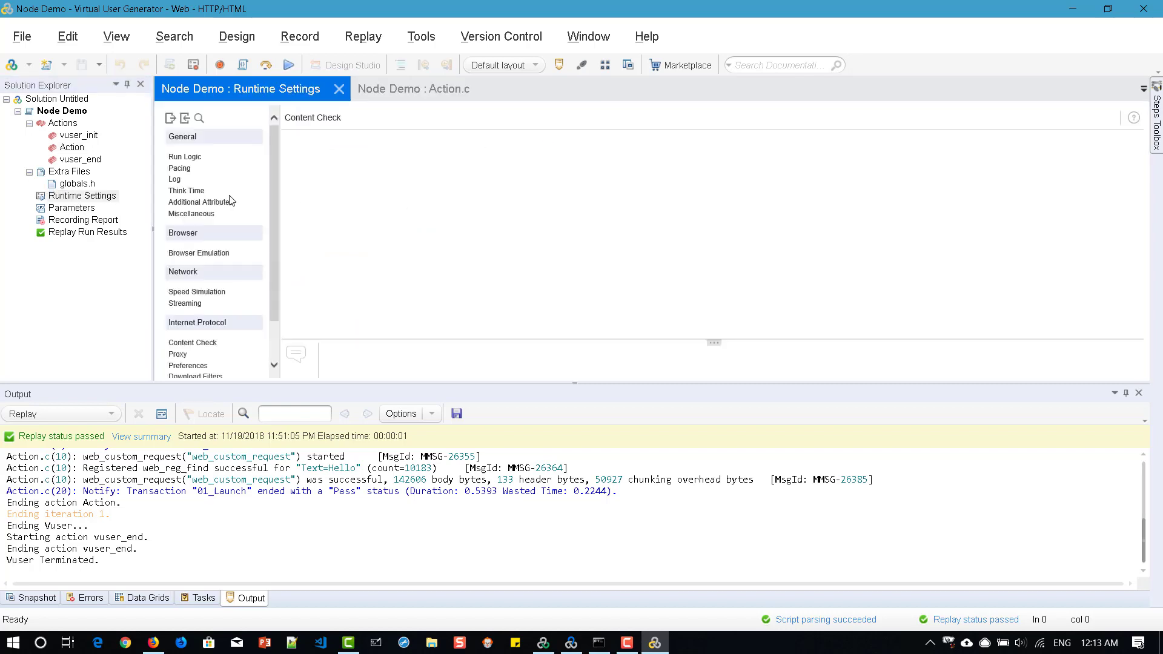
pyautogui.click(202, 158)
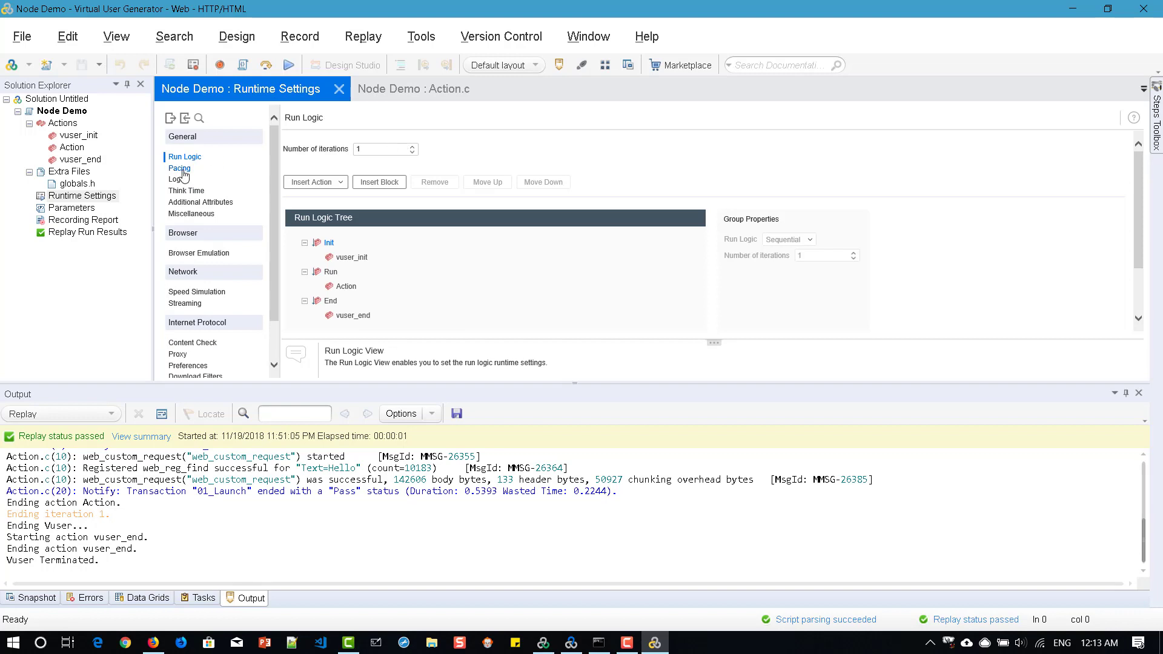
pyautogui.click(181, 170)
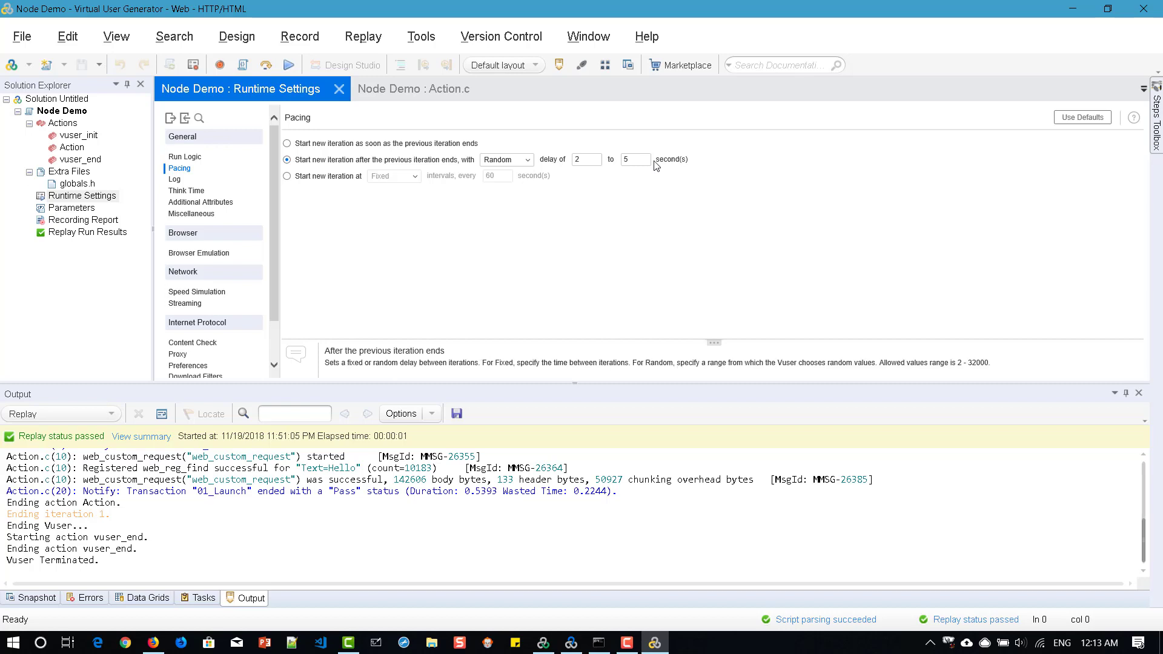
pyautogui.click(175, 180)
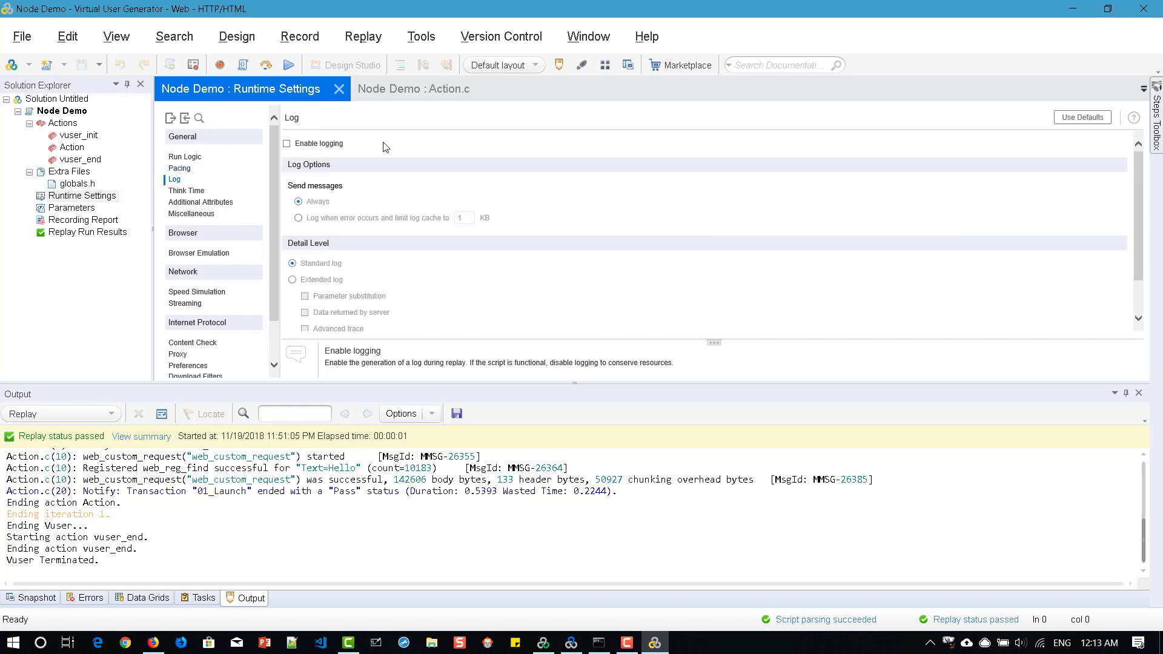
pyautogui.click(186, 191)
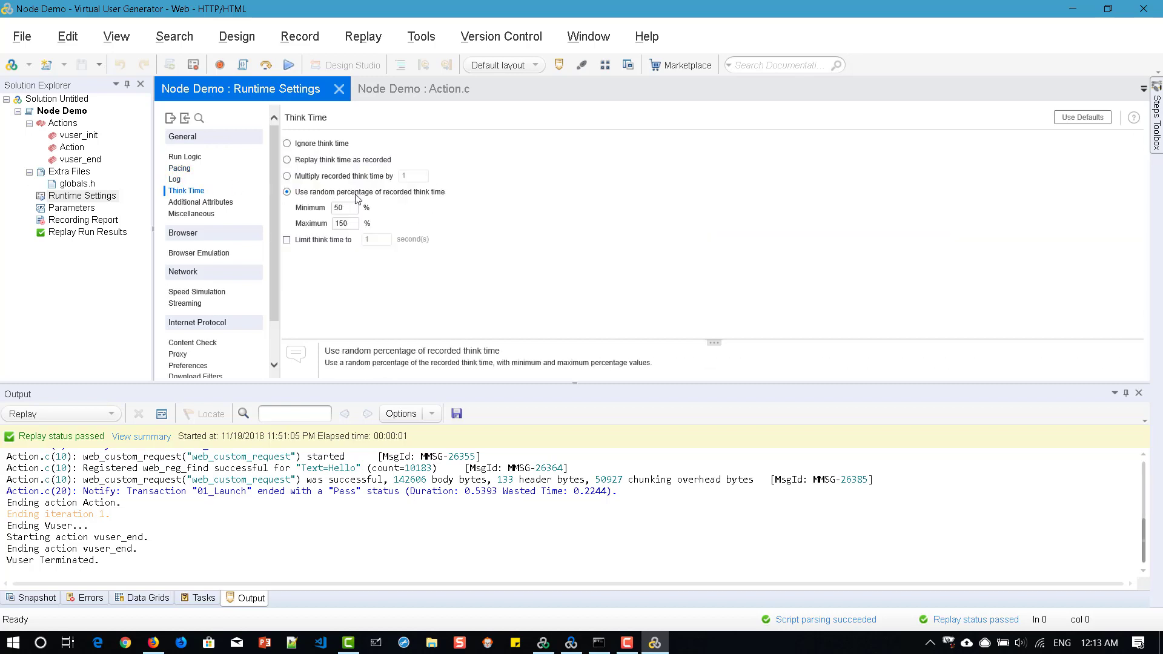
pyautogui.click(341, 223)
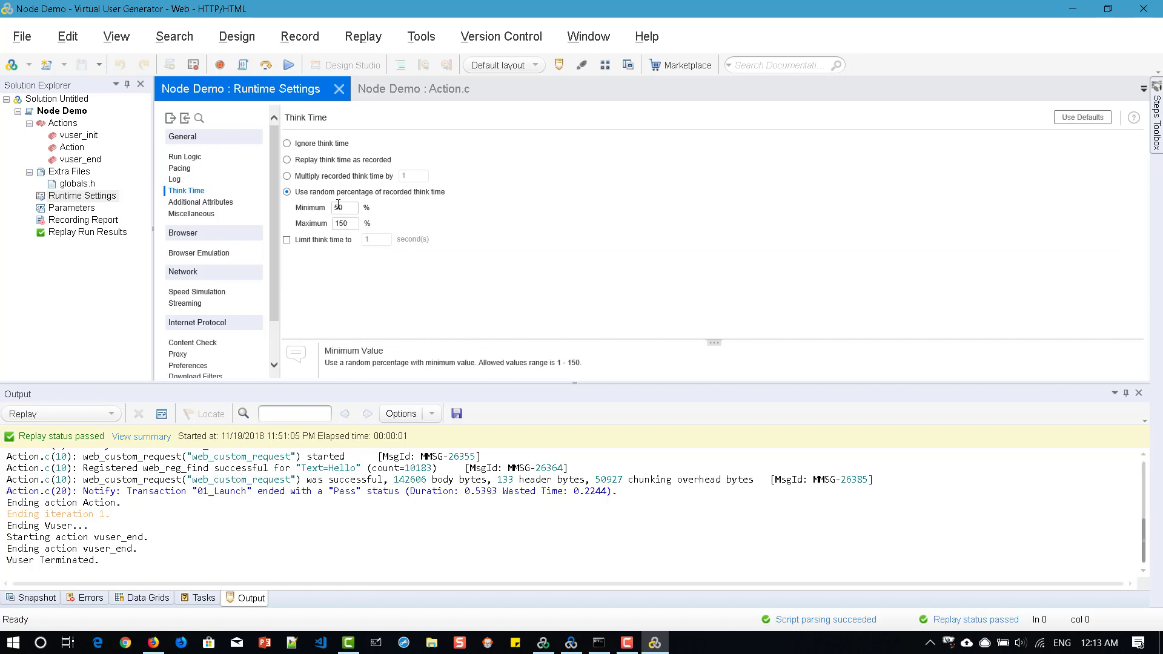
pyautogui.click(224, 216)
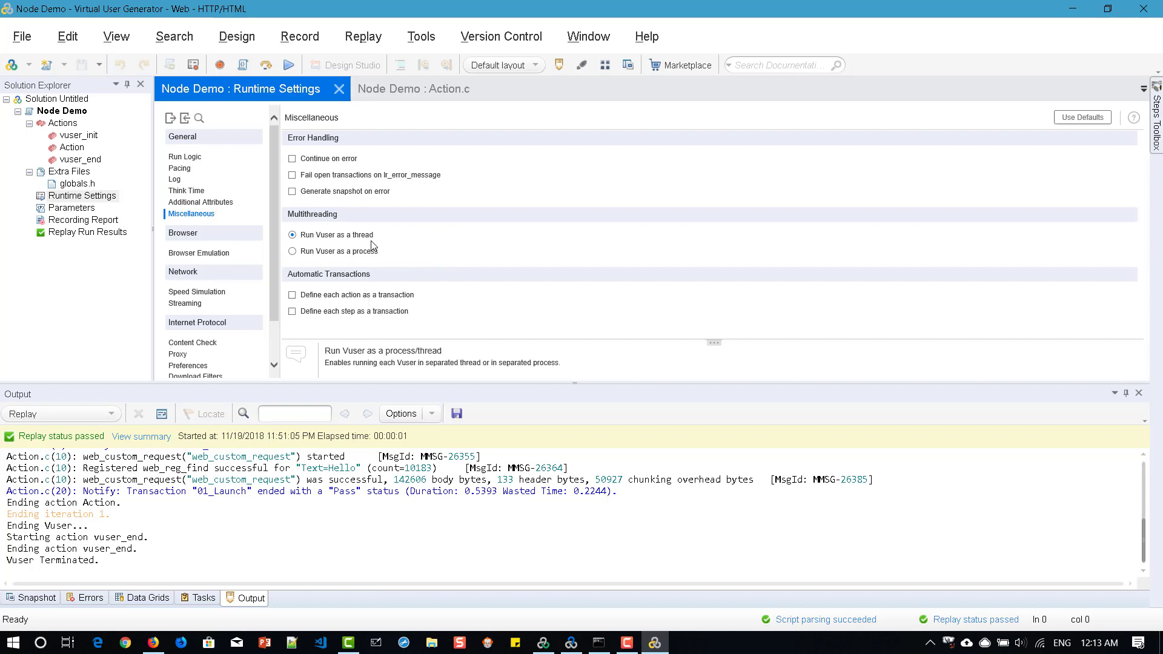
# Review the script's network, Content Check and Proxy runtime settings
pyautogui.click(191, 293)
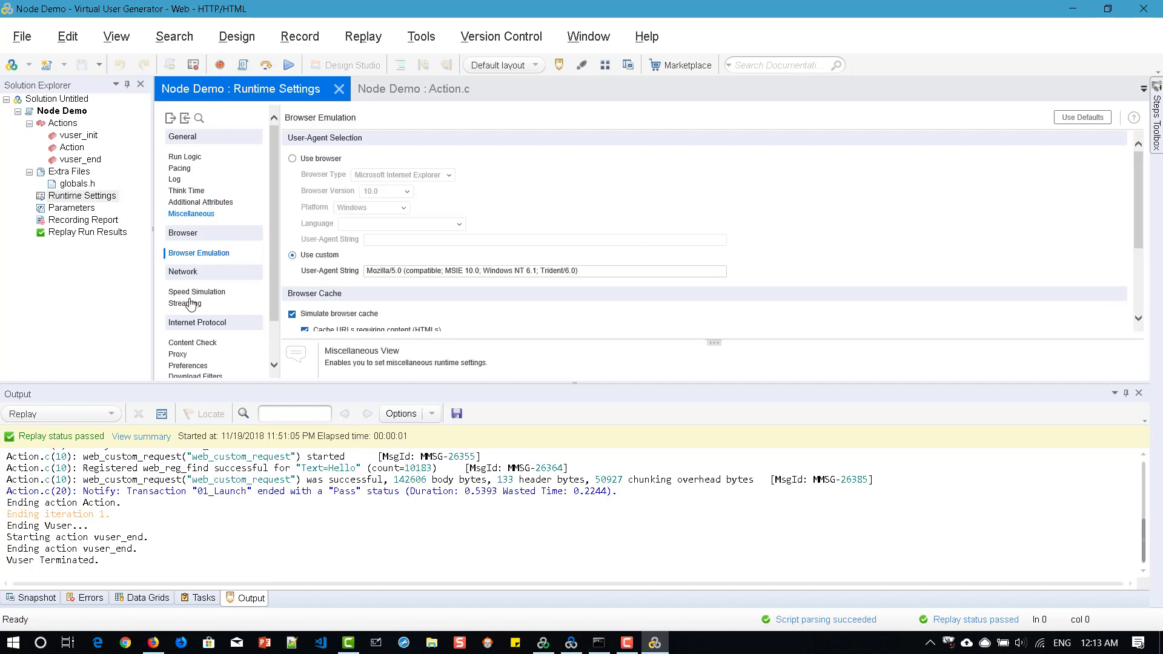
pyautogui.click(186, 304)
pyautogui.click(184, 343)
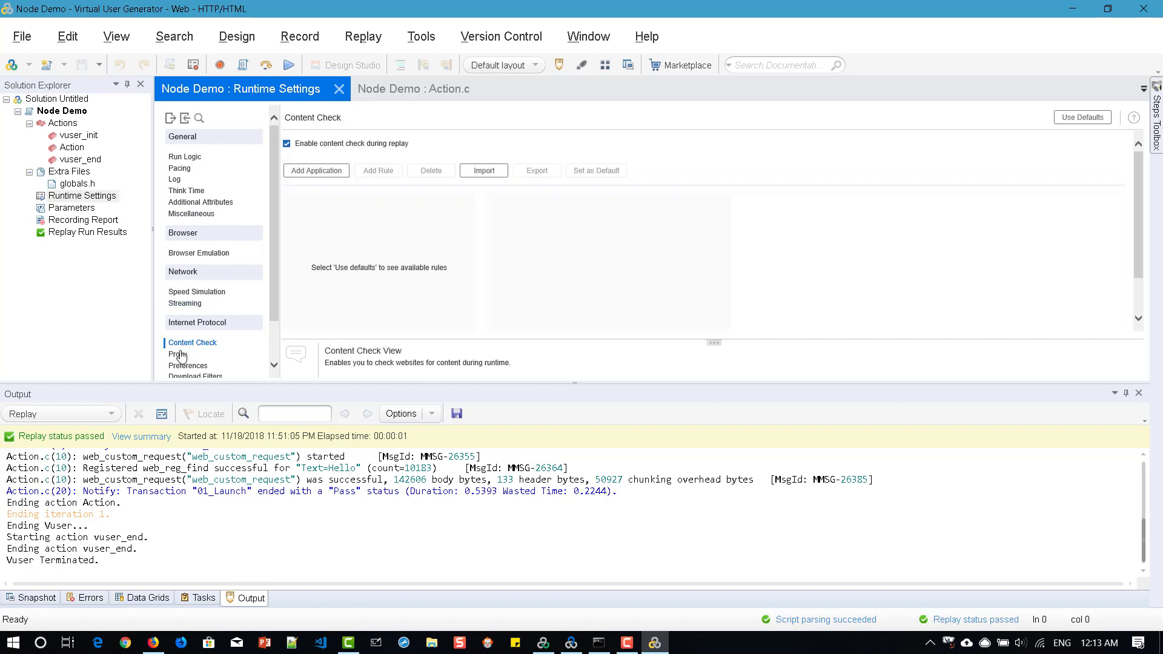
pyautogui.click(183, 354)
pyautogui.scroll(-1, 207, 337)
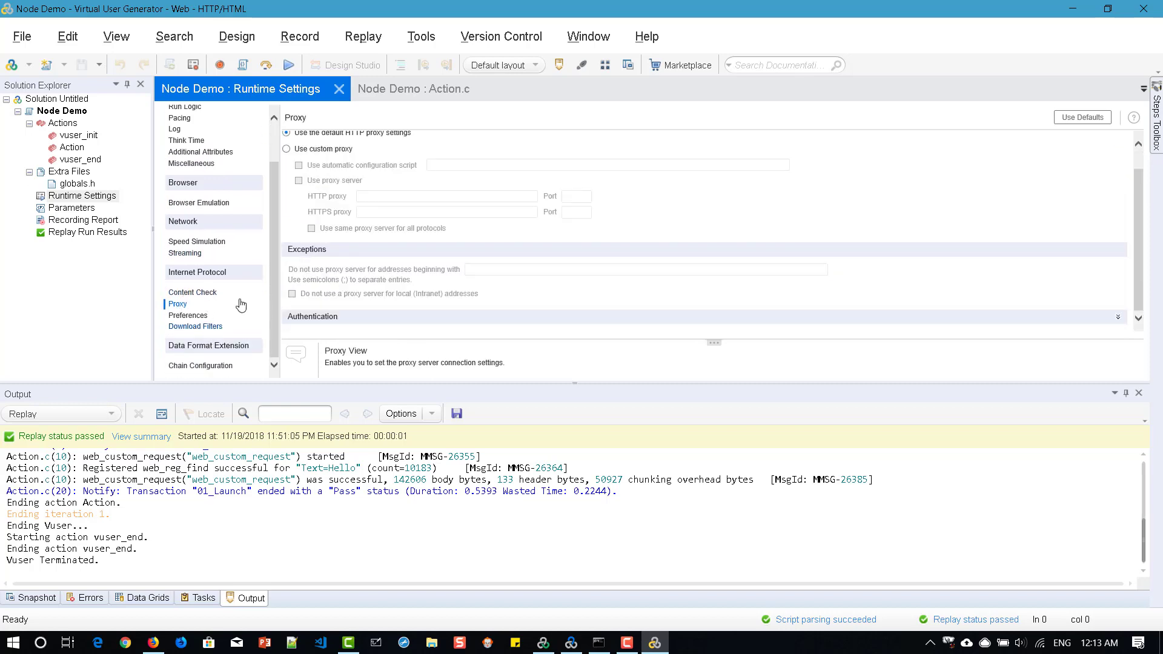
# Examine the Internet Protocol Preferences through the HTTP options and expand their General section
pyautogui.click(188, 316)
pyautogui.scroll(-2, 544, 247)
pyautogui.scroll(2, 545, 247)
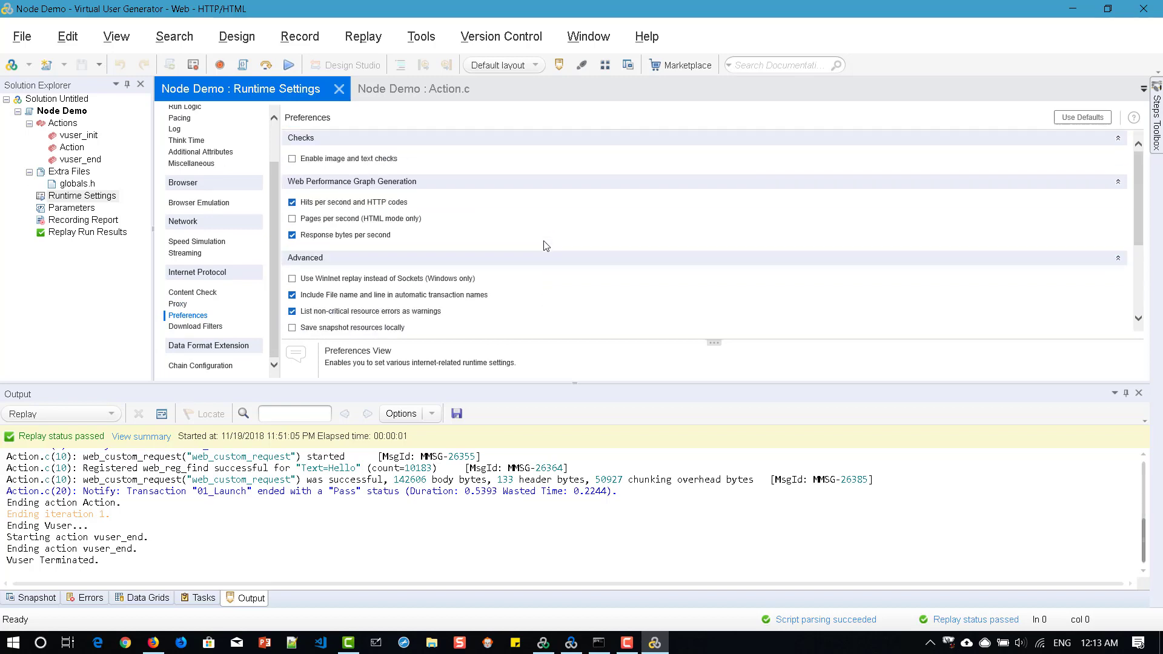
pyautogui.scroll(-2, 544, 247)
pyautogui.click(544, 245)
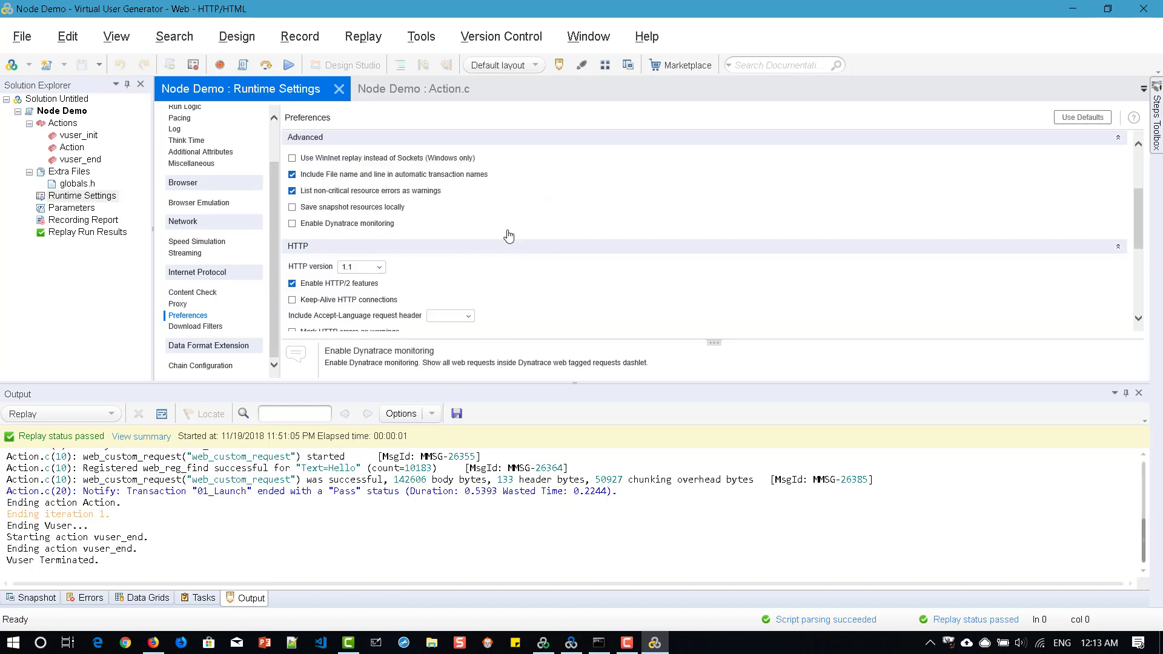
pyautogui.scroll(-2, 424, 224)
pyautogui.scroll(-3, 364, 242)
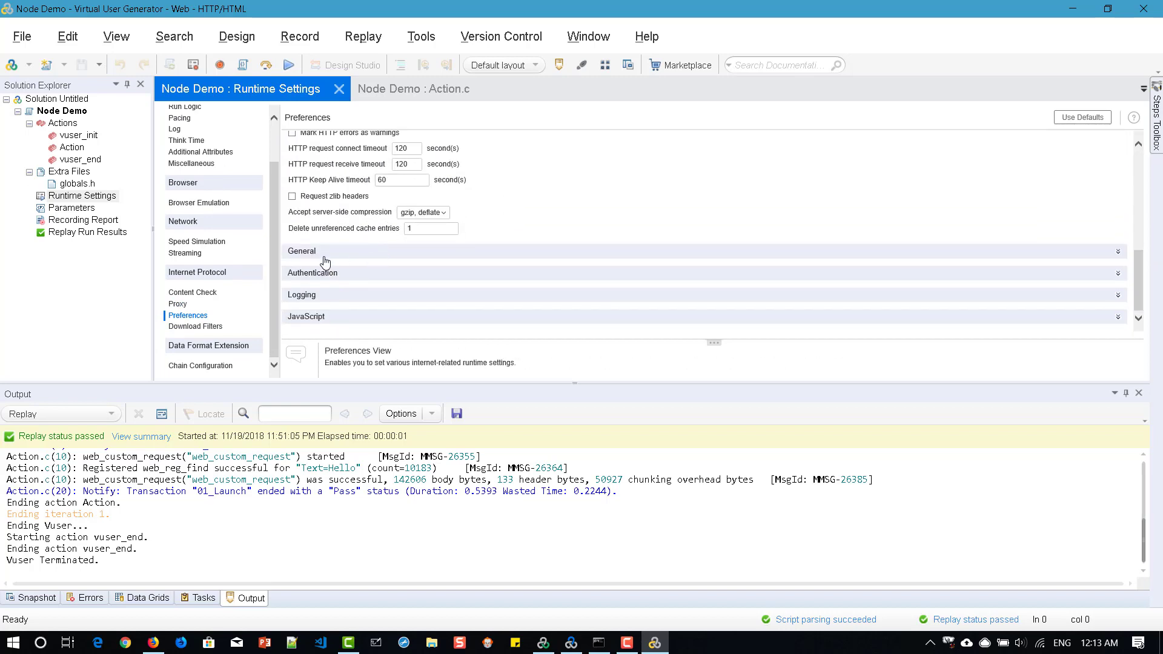
pyautogui.click(321, 253)
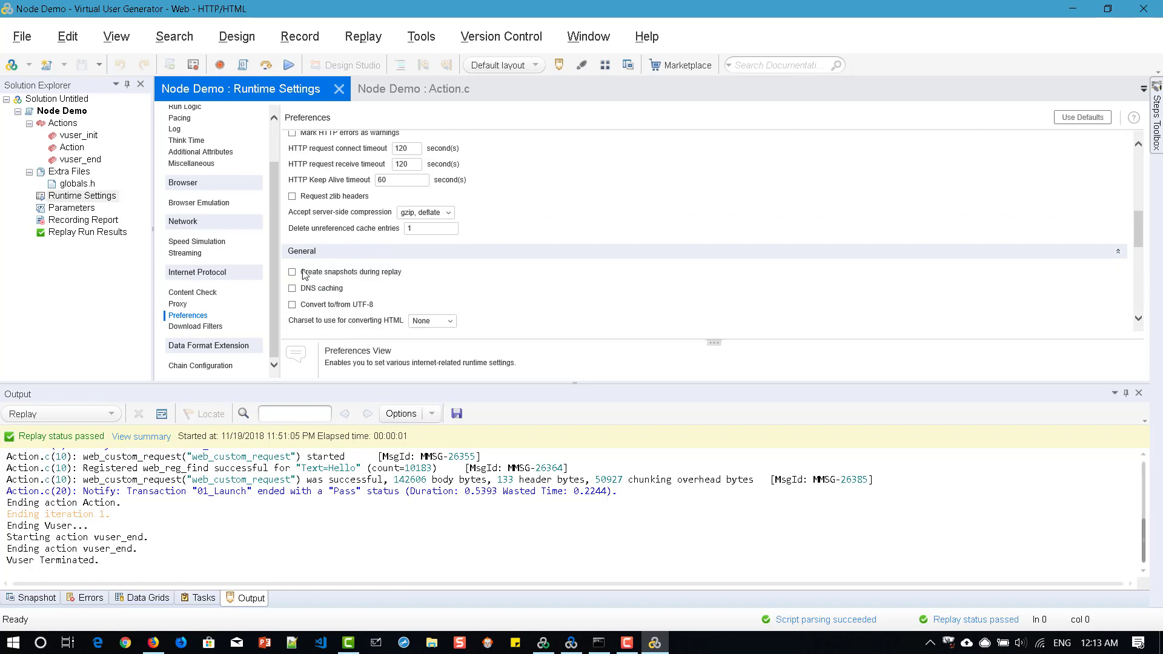
# Revisit the Proxy, Content Check and Speed Simulation settings, and inspect Browser Emulation down to the browser cache options
pyautogui.click(179, 305)
pyautogui.click(446, 317)
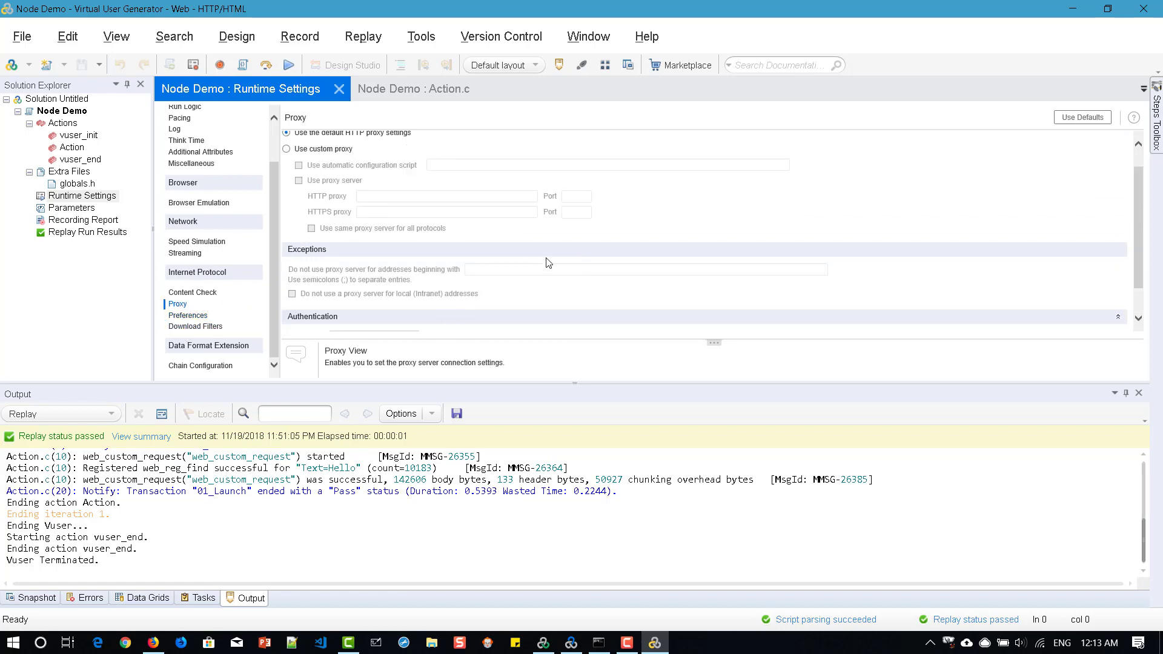
pyautogui.scroll(2, 548, 262)
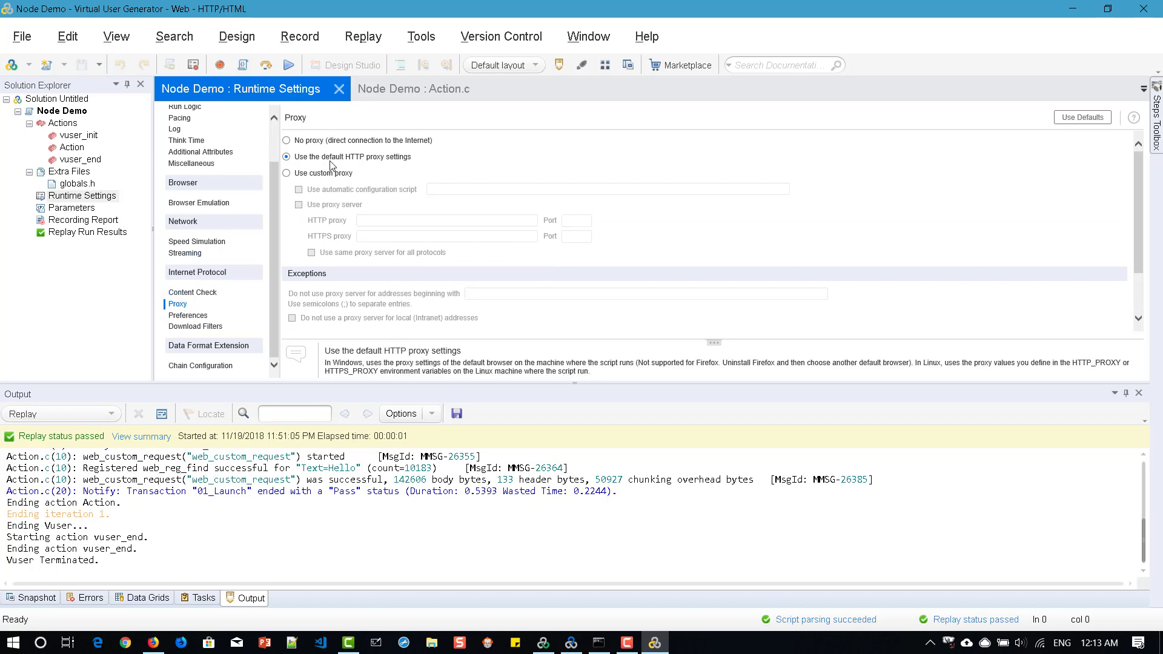
pyautogui.click(204, 295)
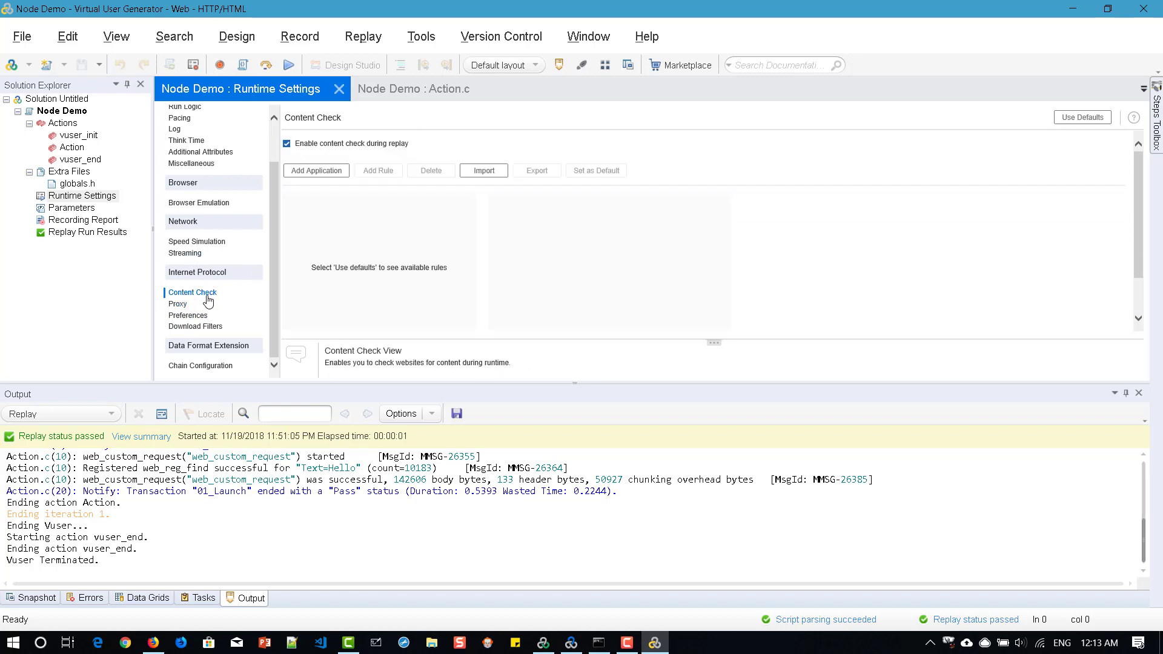
pyautogui.click(197, 242)
pyautogui.click(200, 203)
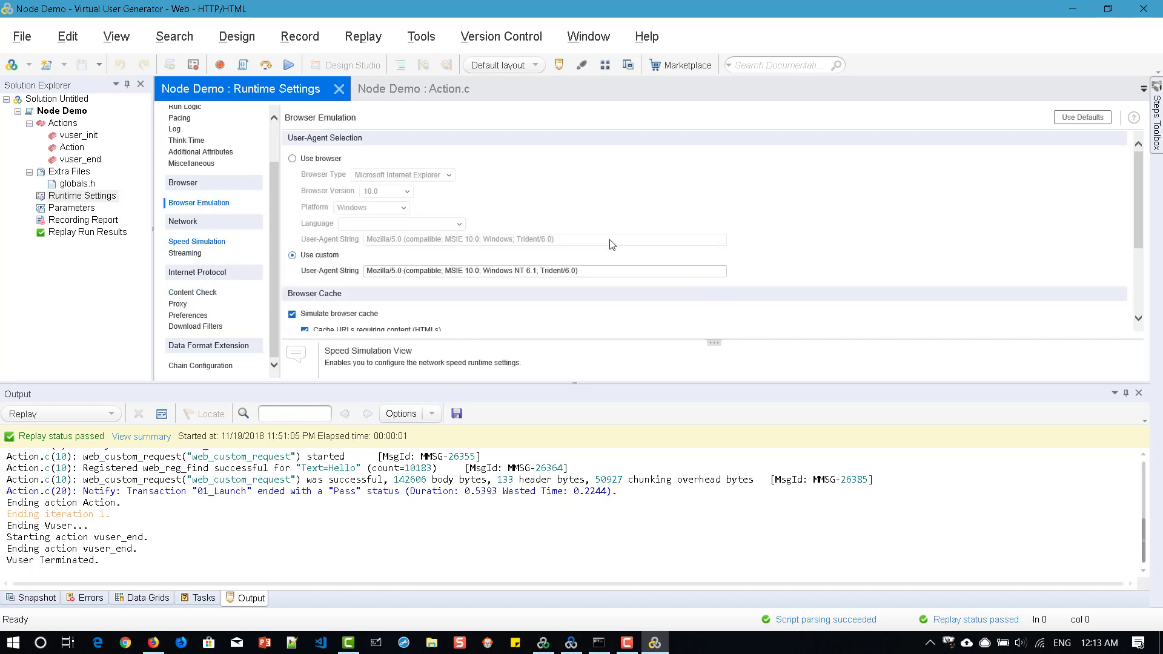
pyautogui.scroll(-2, 609, 242)
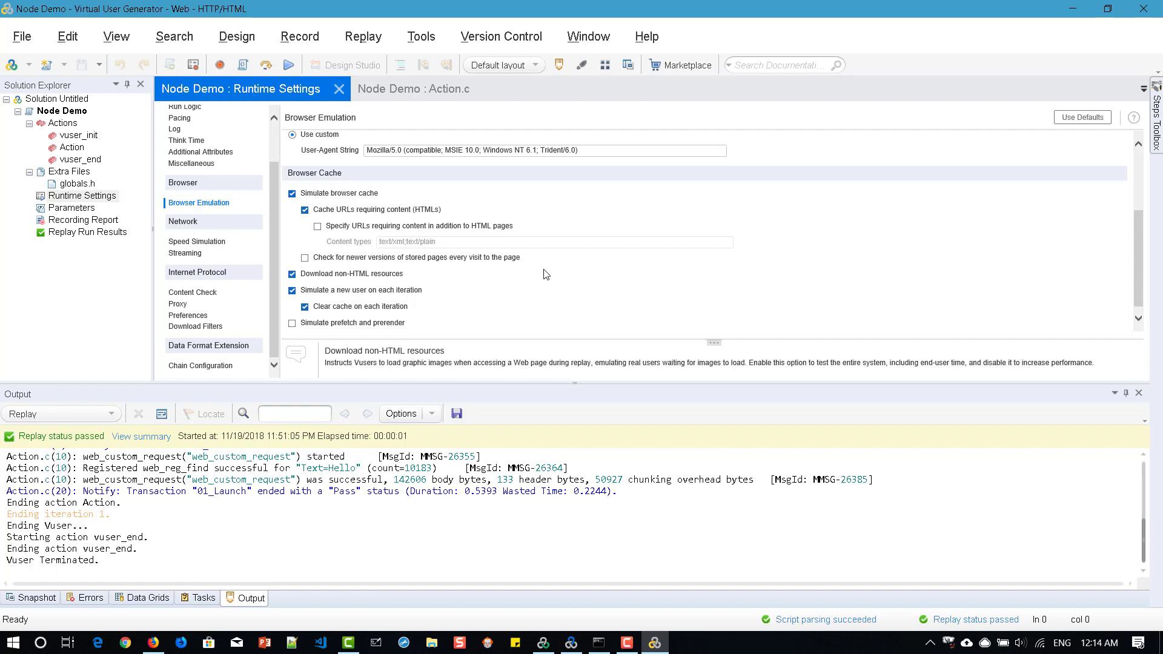
# Return to LoadRunner Controller, dismiss the script information and inspect the Global Schedule graph's ramp-up, steady load and stop point
pyautogui.moveTo(557, 643)
pyautogui.click(567, 597)
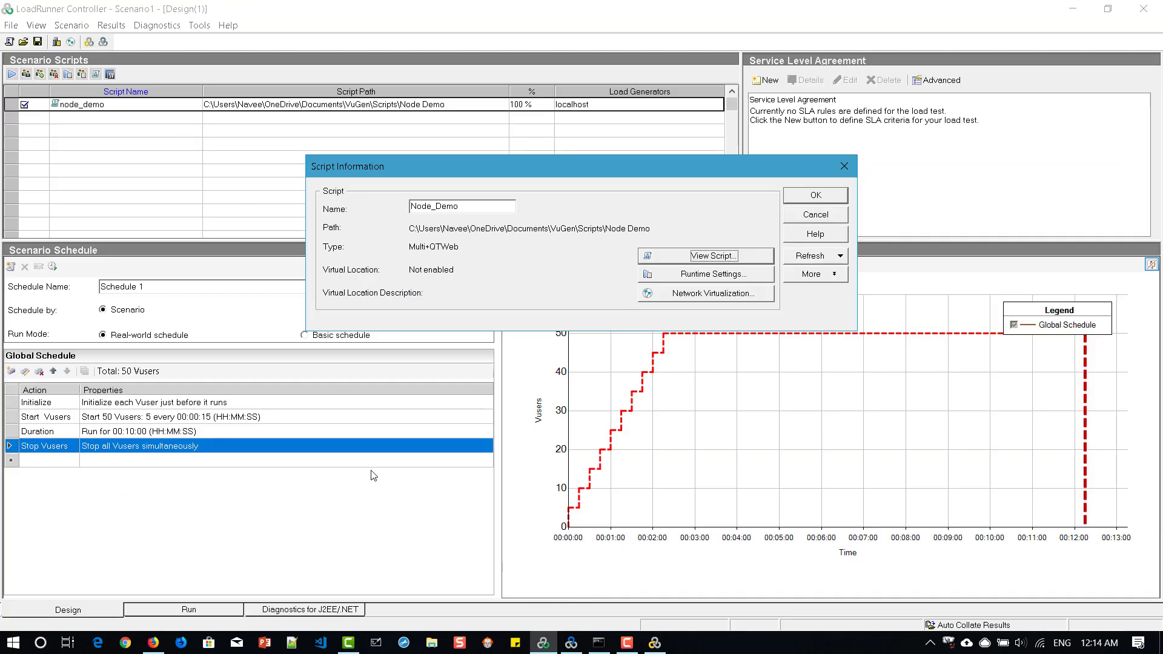
pyautogui.click(795, 221)
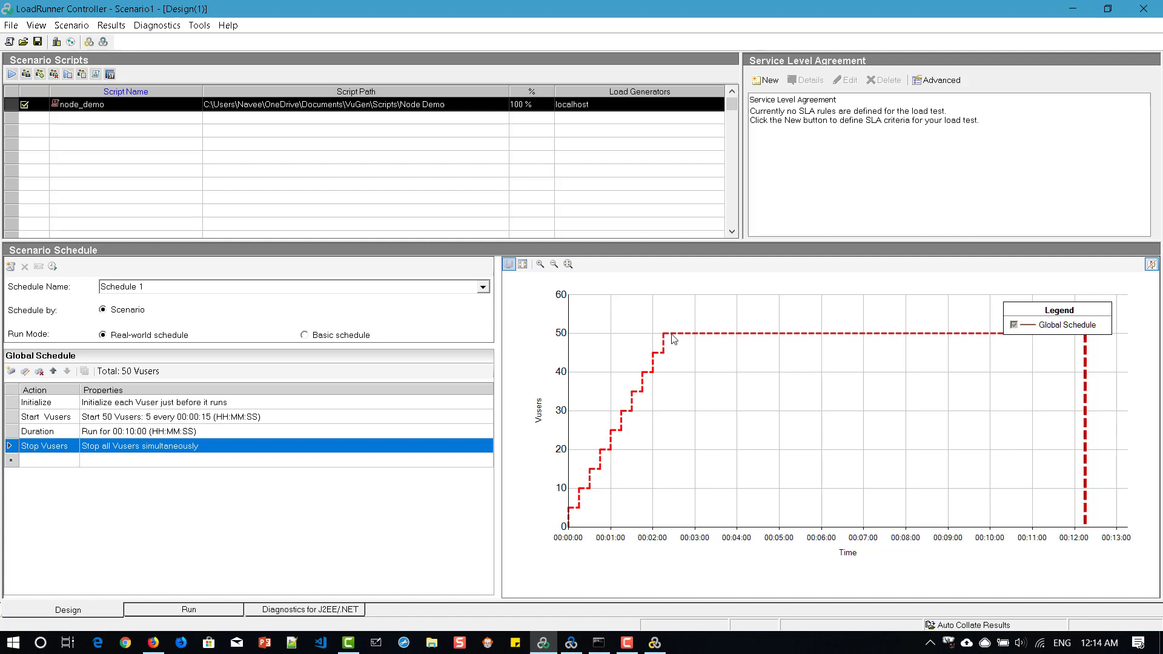
pyautogui.moveTo(663, 341)
pyautogui.moveTo(1084, 364)
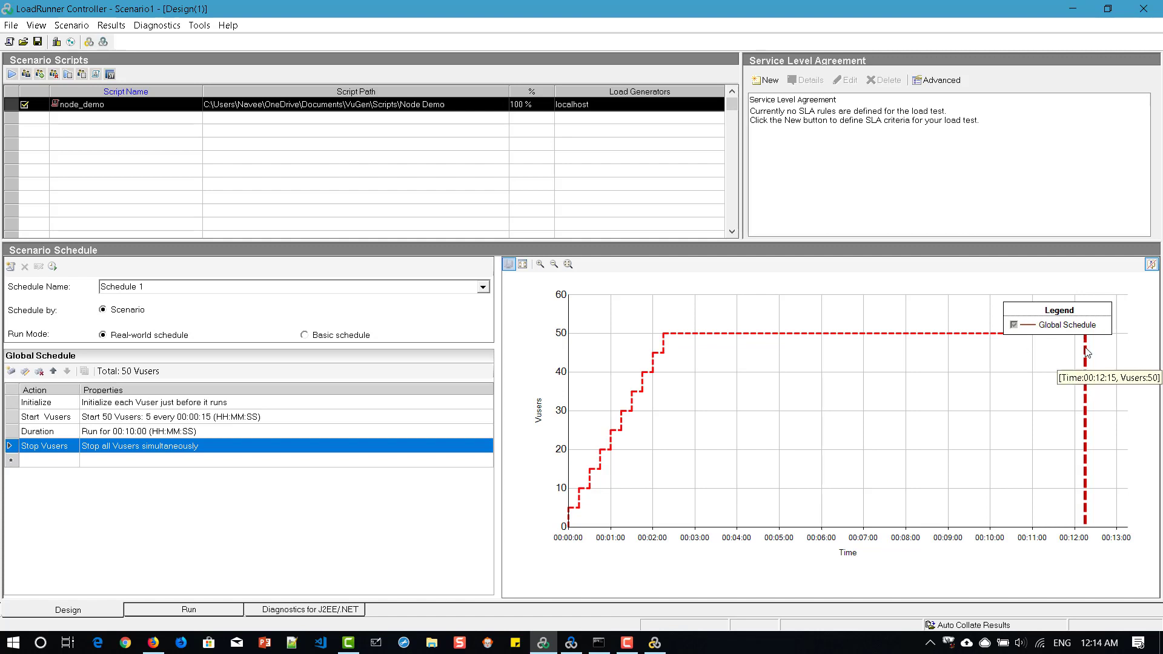
pyautogui.moveTo(1085, 485)
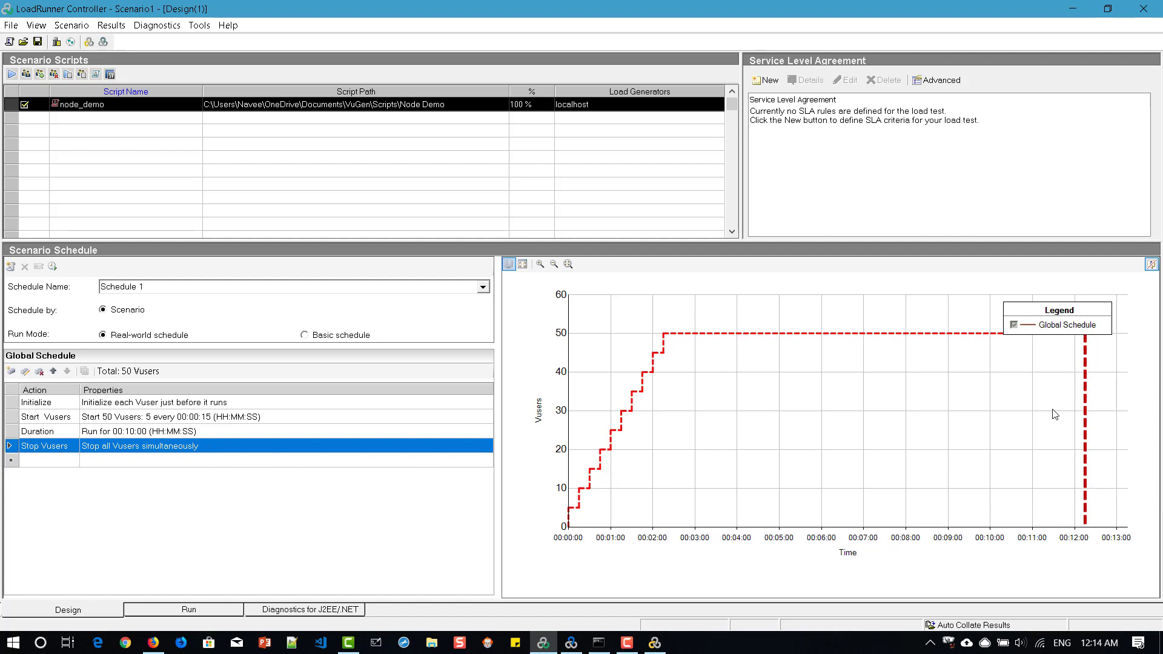
# Open the error list from the scenario's run status and inspect the CPU usage and Windows Resources monitor messages
pyautogui.click(213, 615)
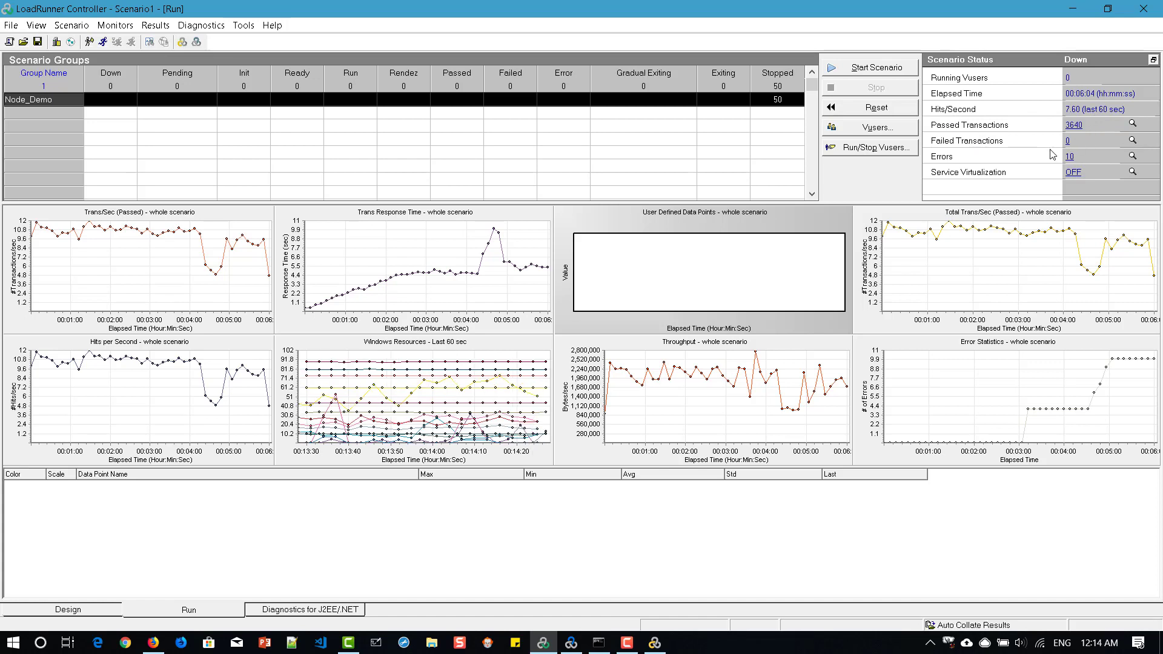
pyautogui.click(1069, 157)
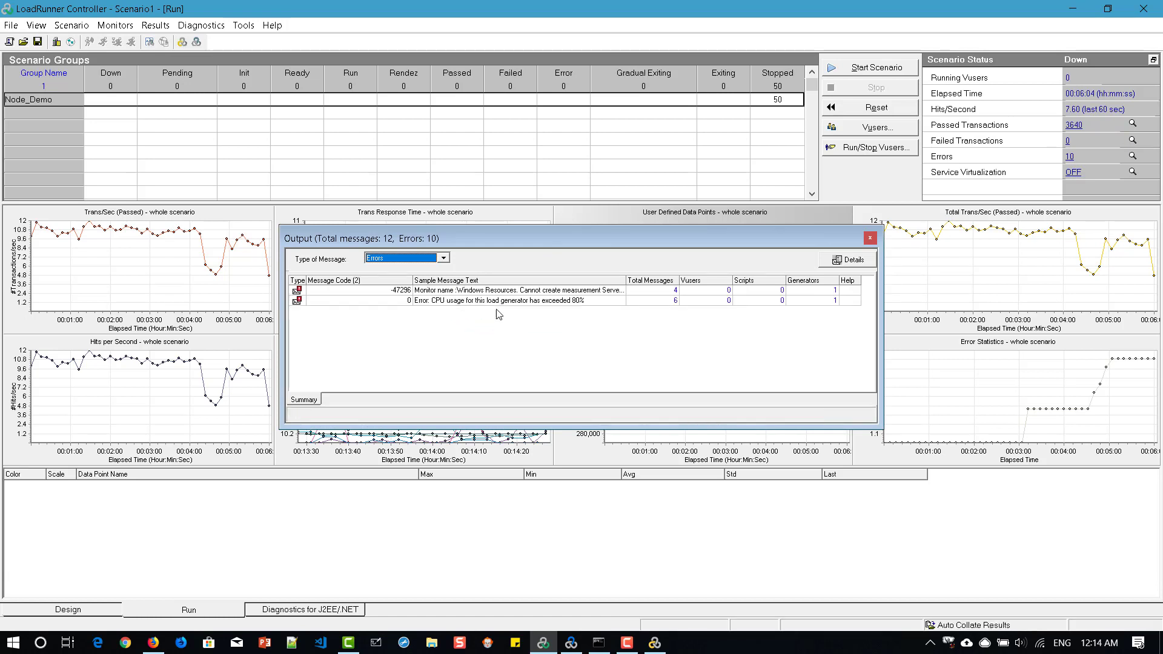
pyautogui.click(499, 303)
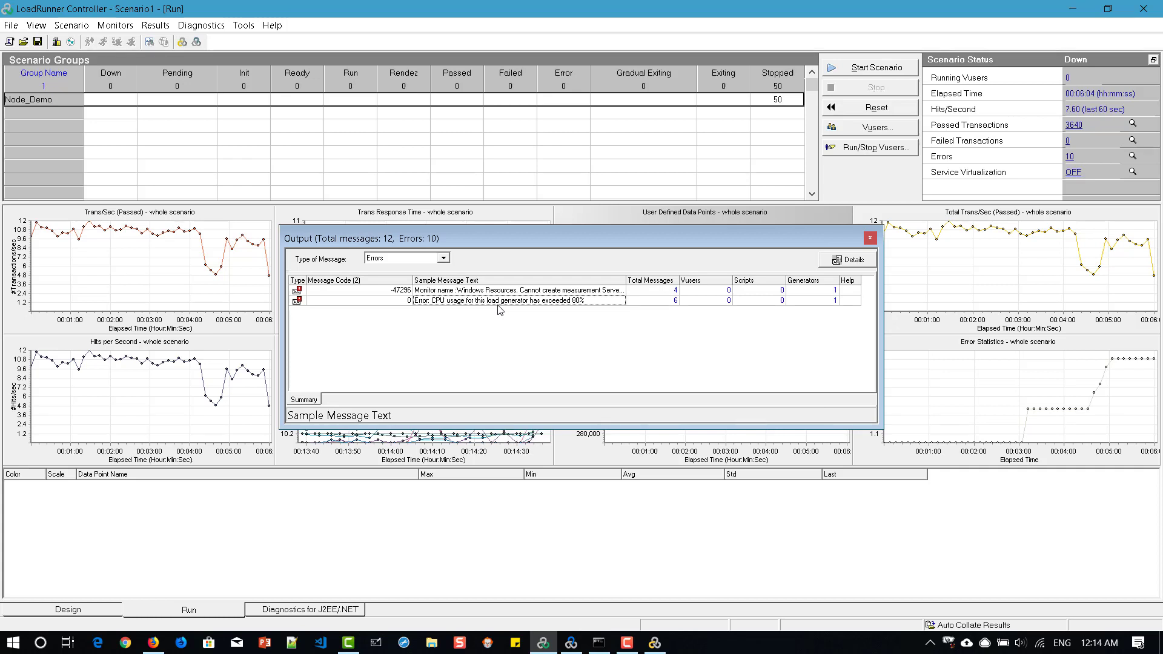
pyautogui.click(503, 294)
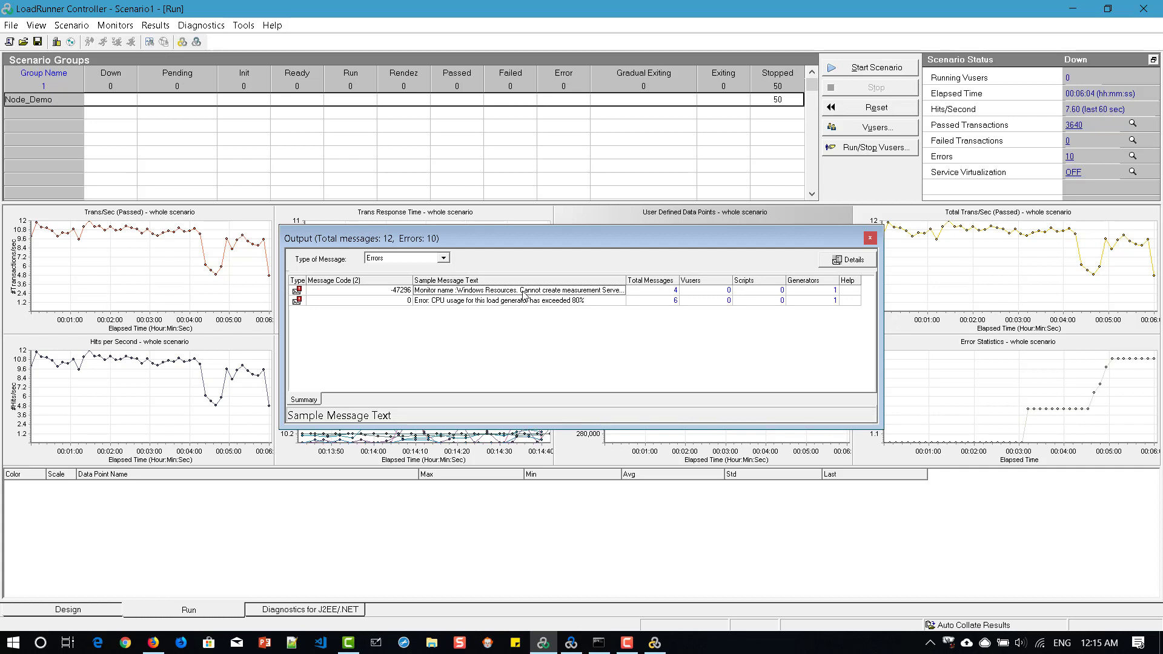
# Check the CPU usage error, close the message output and switch to LoadRunner Analysis to read the summary report
pyautogui.click(525, 300)
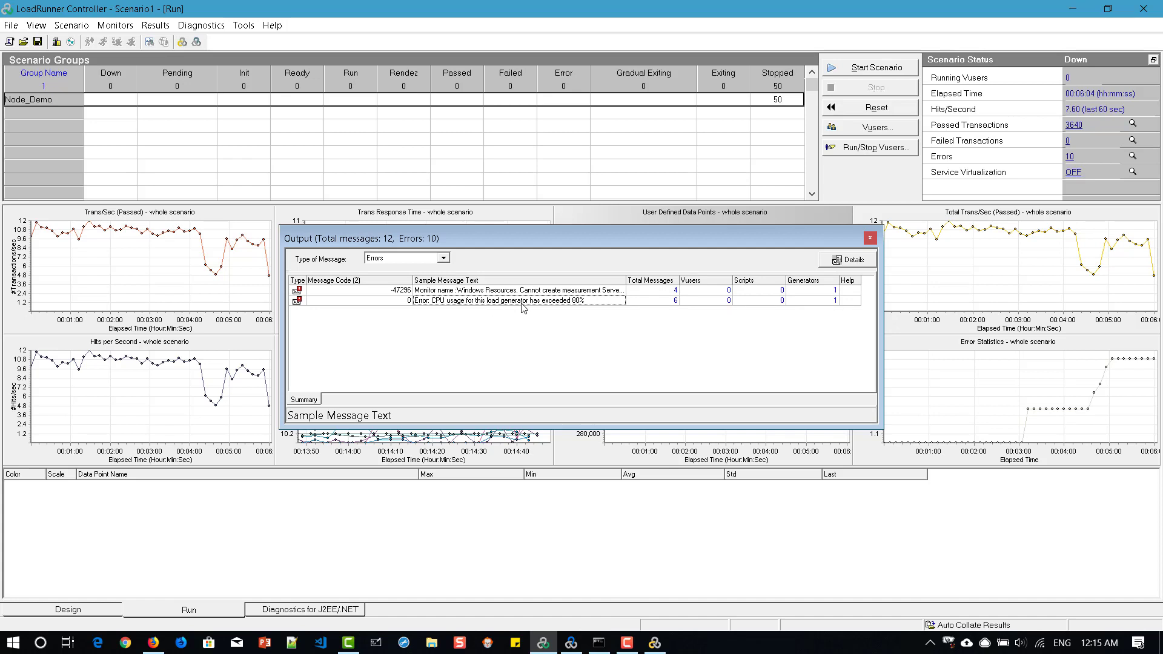
pyautogui.click(870, 238)
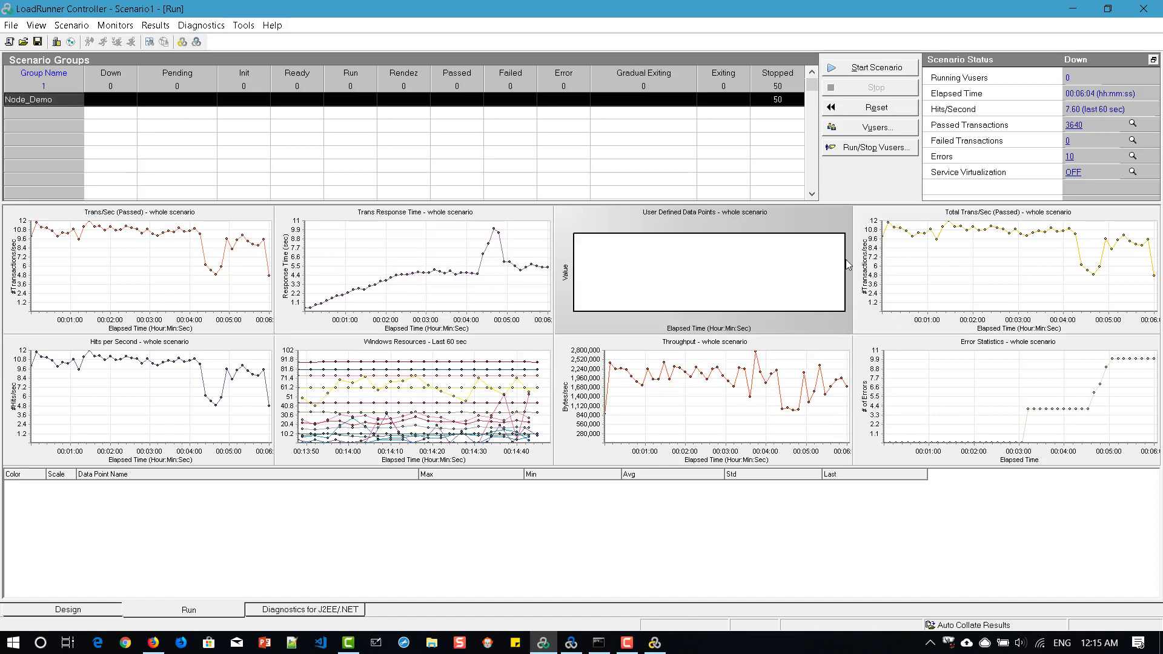
pyautogui.moveTo(571, 642)
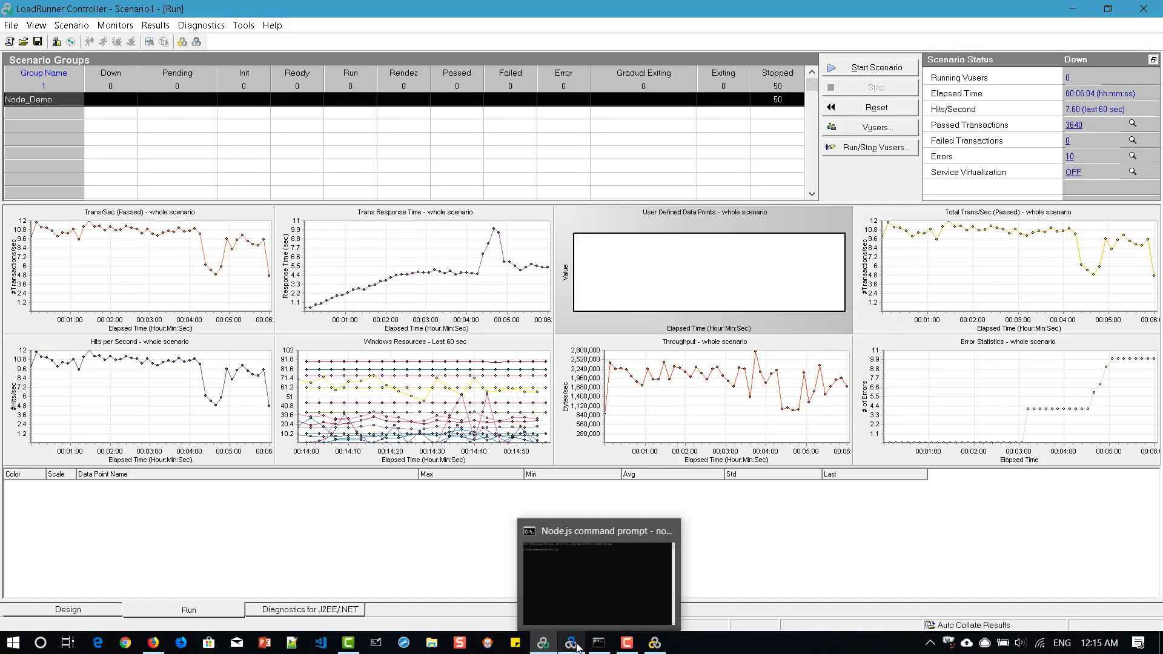
pyautogui.click(587, 604)
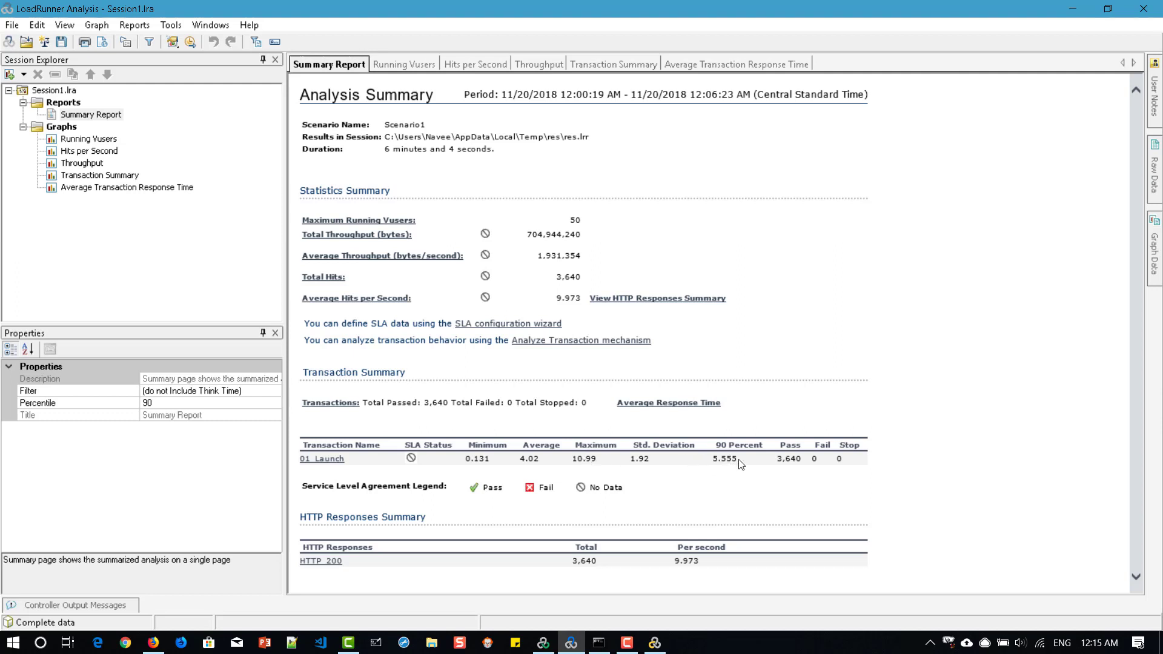
# Set the transaction percentile of the Analysis Summary filter to 95
pyautogui.click(64, 25)
pyautogui.click(85, 42)
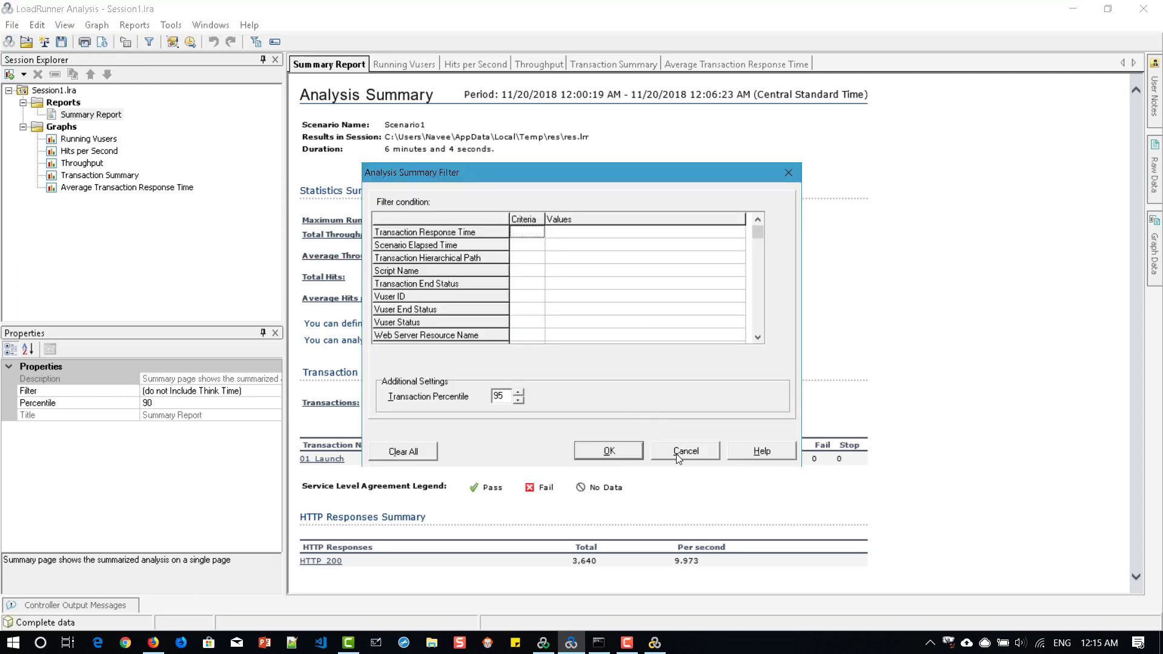
pyautogui.click(624, 455)
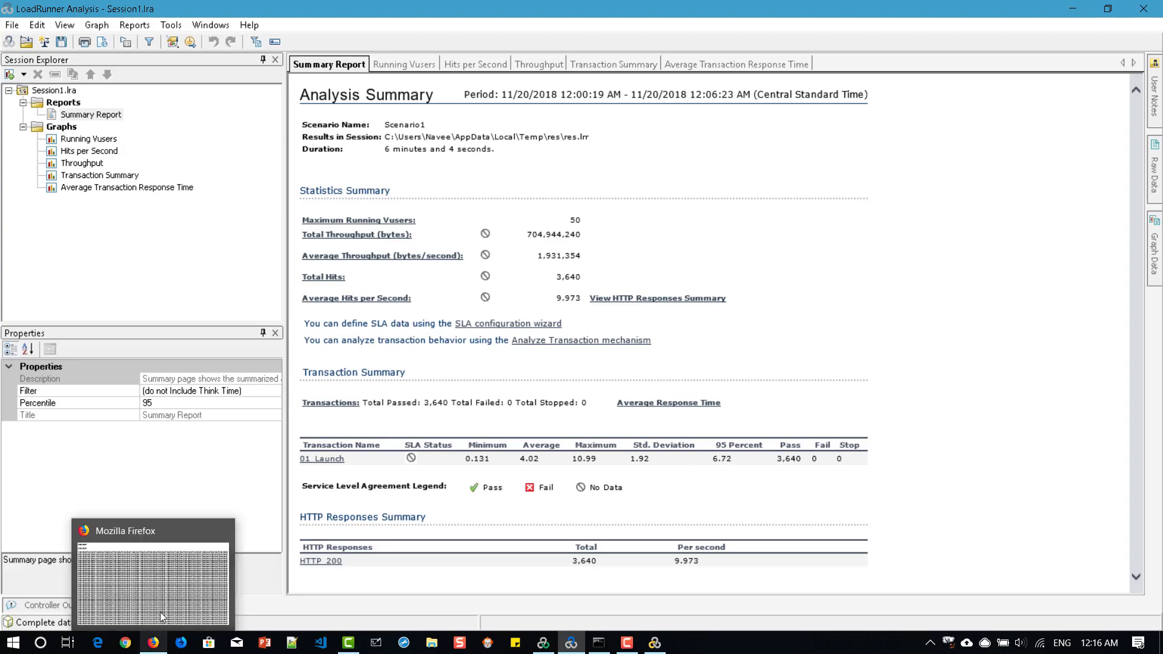
# Compare the localhost:8080 Hello World page in Firefox with the 95 percent response time of the 01_Launch transaction in the summary report
pyautogui.click(154, 572)
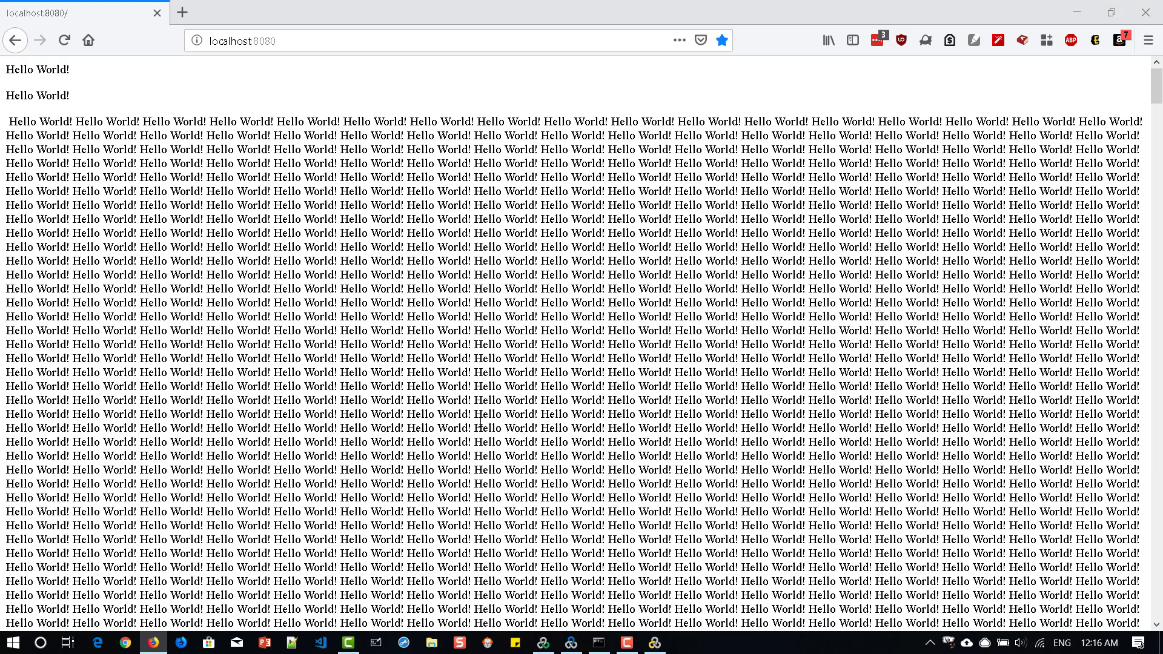
pyautogui.hotkey('alt', 'Tab')
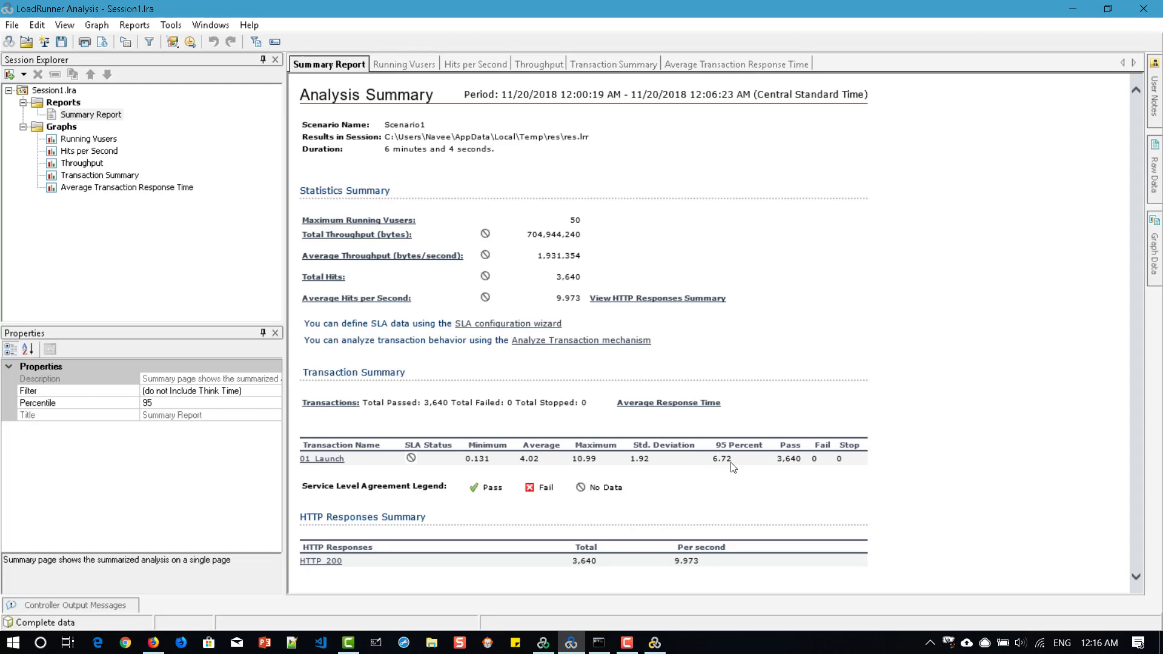
pyautogui.hotkey('alt', 'Tab')
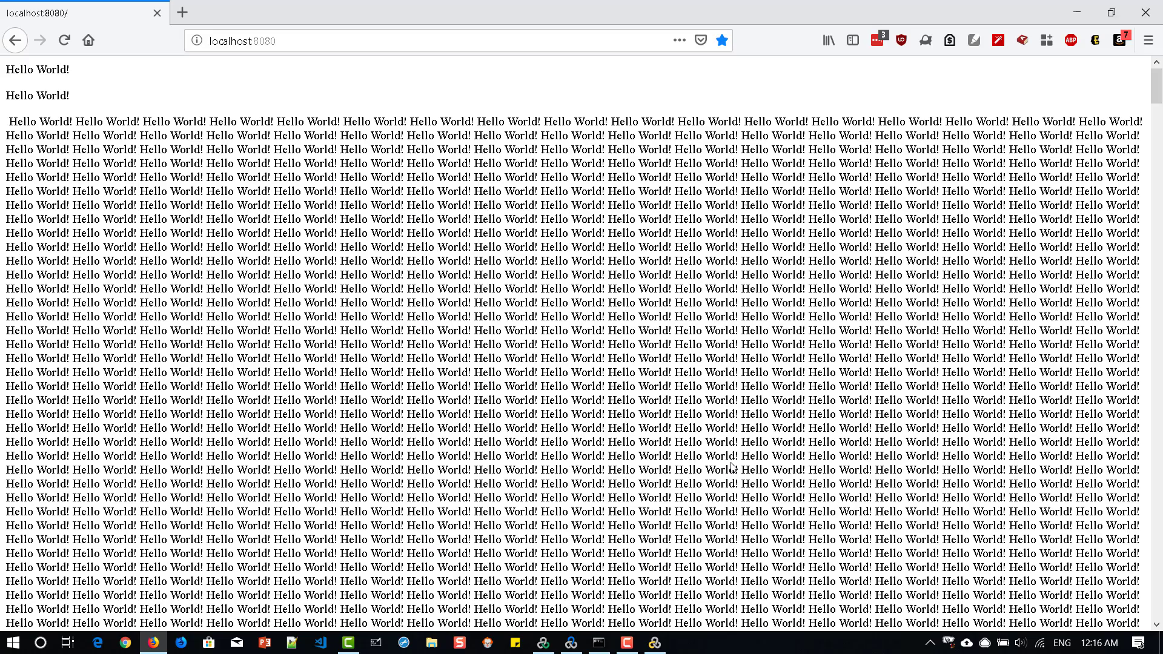
pyautogui.hotkey('alt', 'Tab')
pyautogui.doubleClick(722, 458)
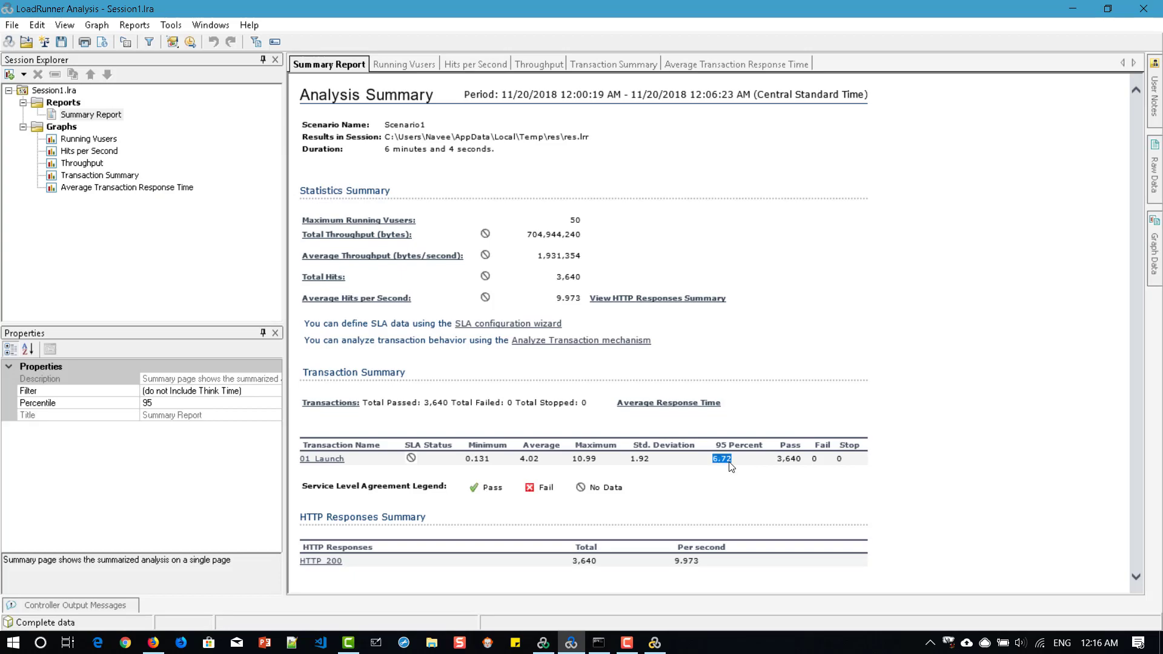
pyautogui.hotkey('alt', 'Tab')
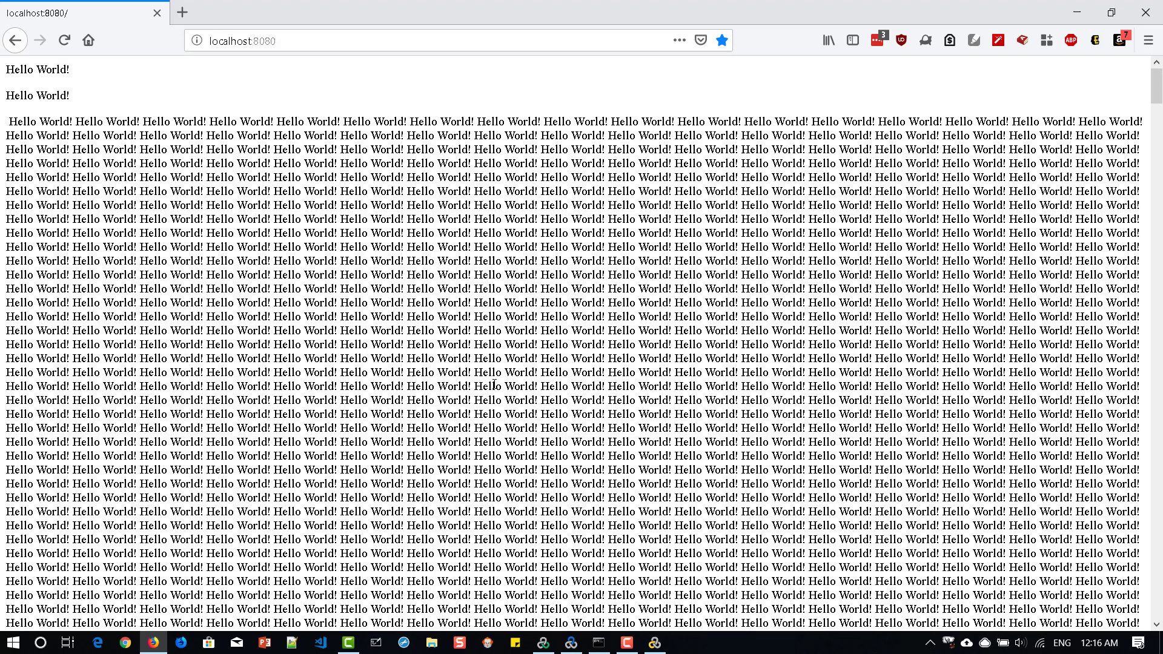
pyautogui.scroll(-5, 494, 384)
pyautogui.hotkey('alt', 'Tab')
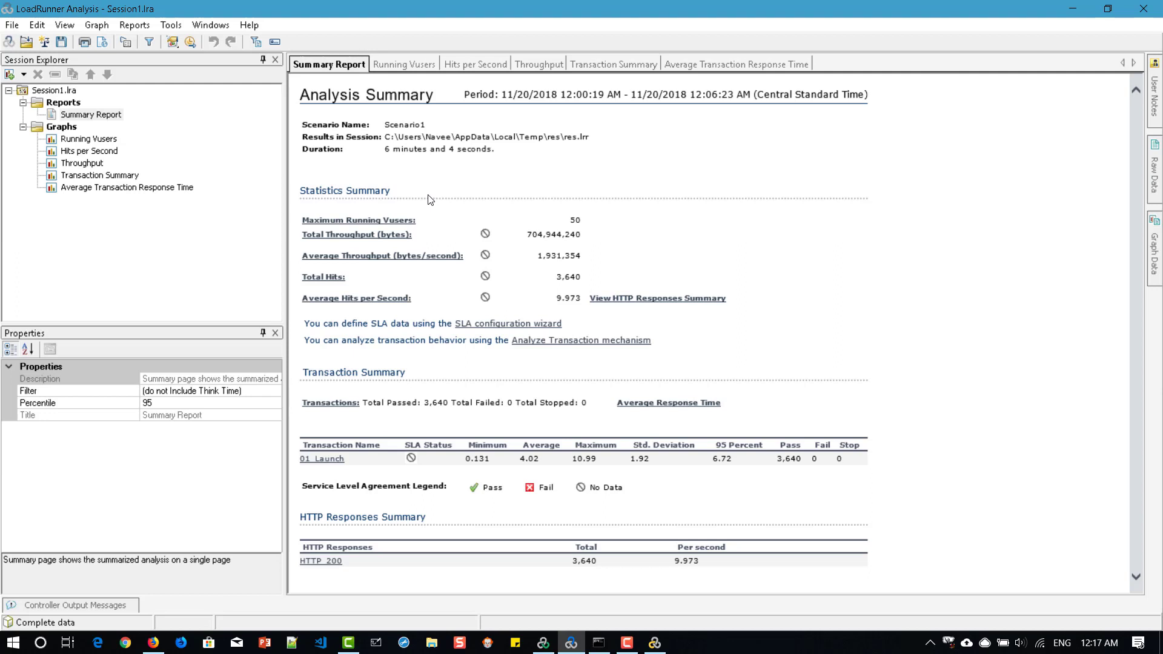
# Look through the Running Vusers, Hits per Second, Throughput, Transaction Summary and Average Transaction Response Time graphs
pyautogui.click(404, 65)
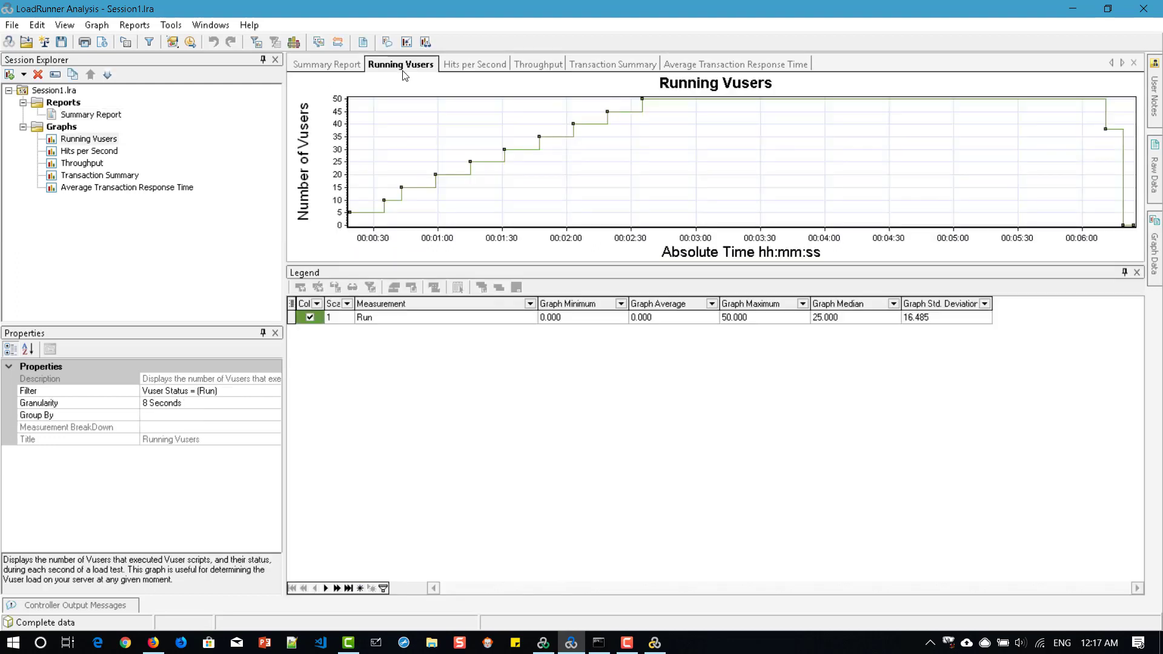
pyautogui.click(473, 64)
pyautogui.click(535, 63)
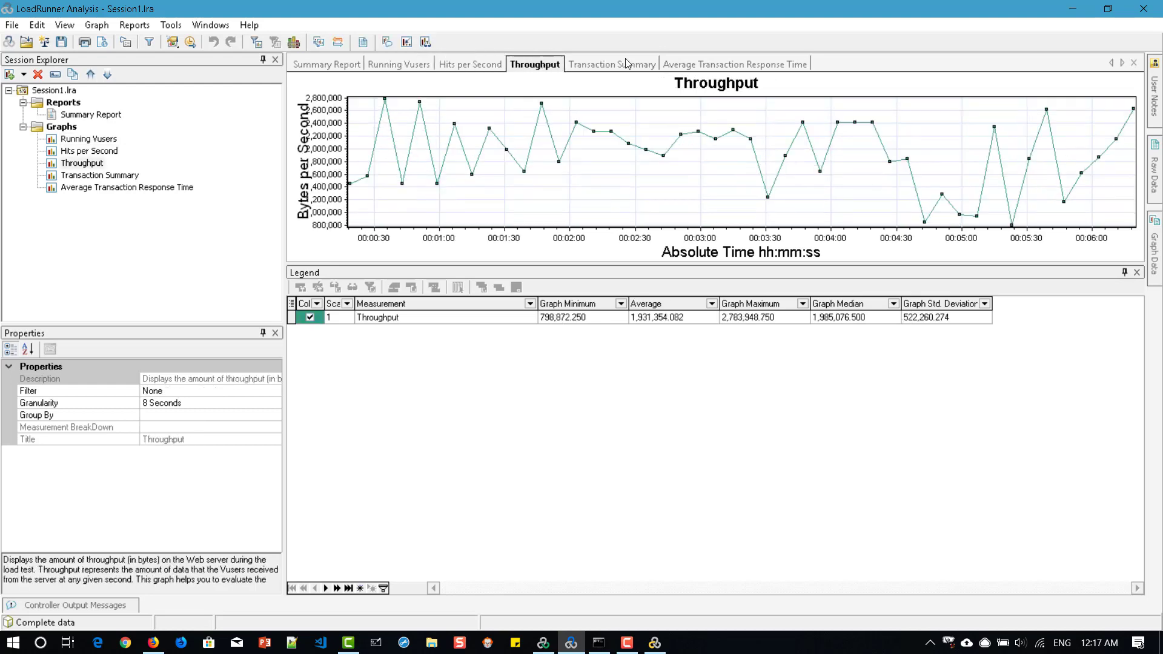
pyautogui.click(625, 60)
pyautogui.click(739, 65)
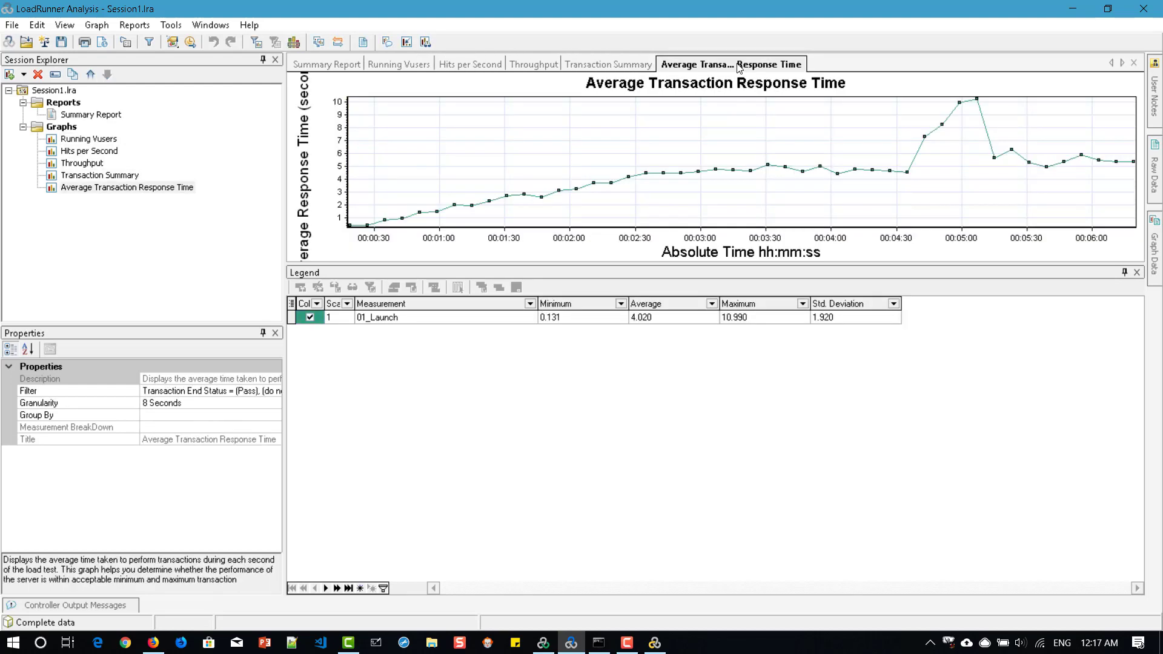
# Enlarge the graph area above the legend and compare the Running Vusers graph with Hits per Second
pyautogui.click(402, 70)
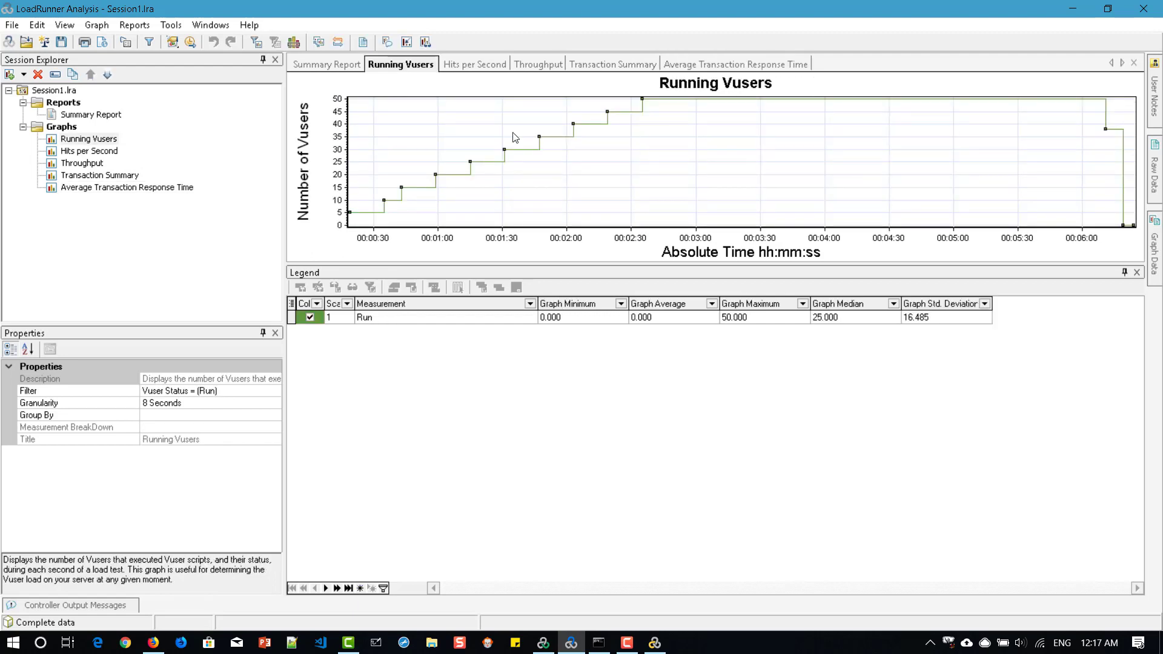
pyautogui.moveTo(741, 265); pyautogui.dragTo(760, 495)
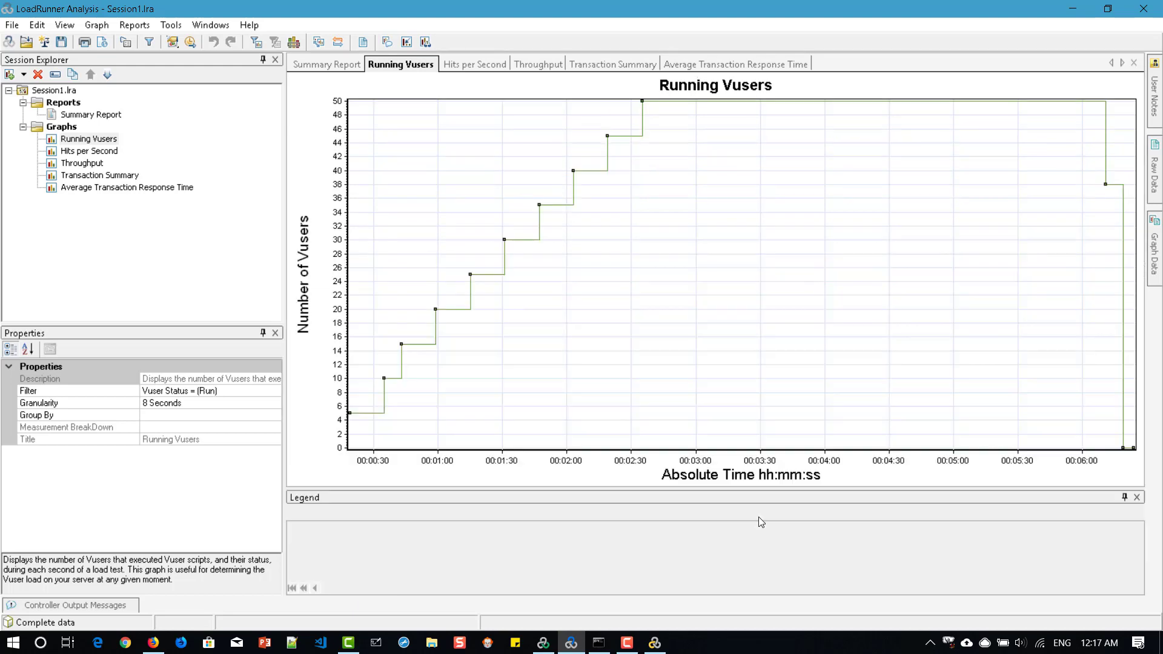
pyautogui.click(477, 73)
pyautogui.click(405, 66)
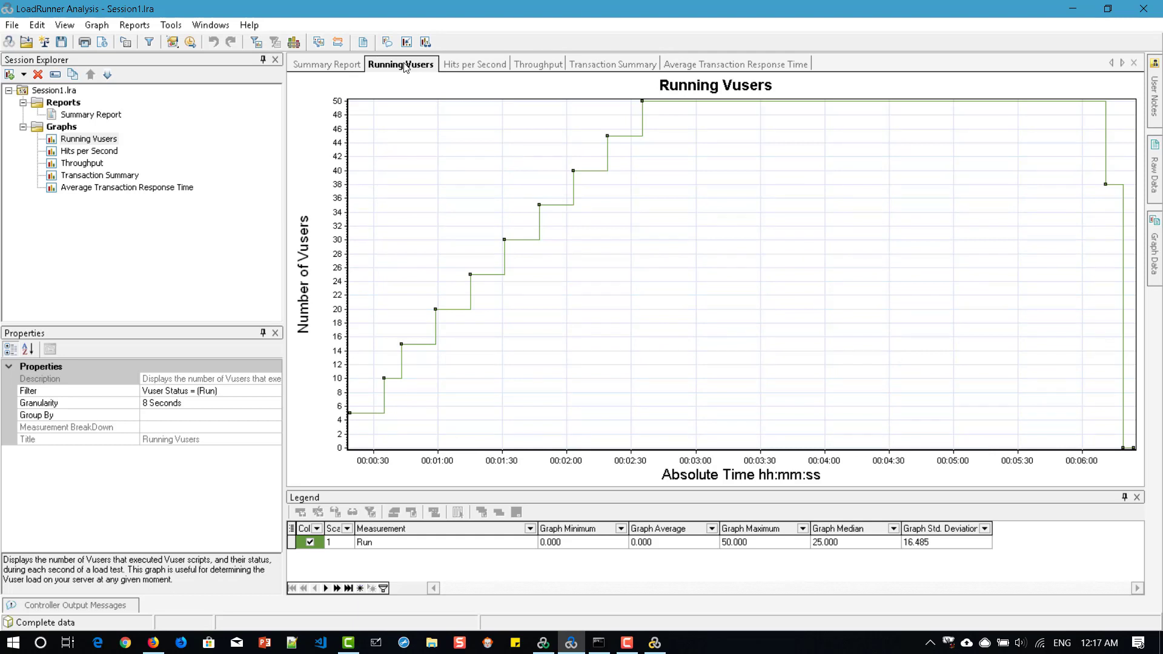
pyautogui.click(450, 69)
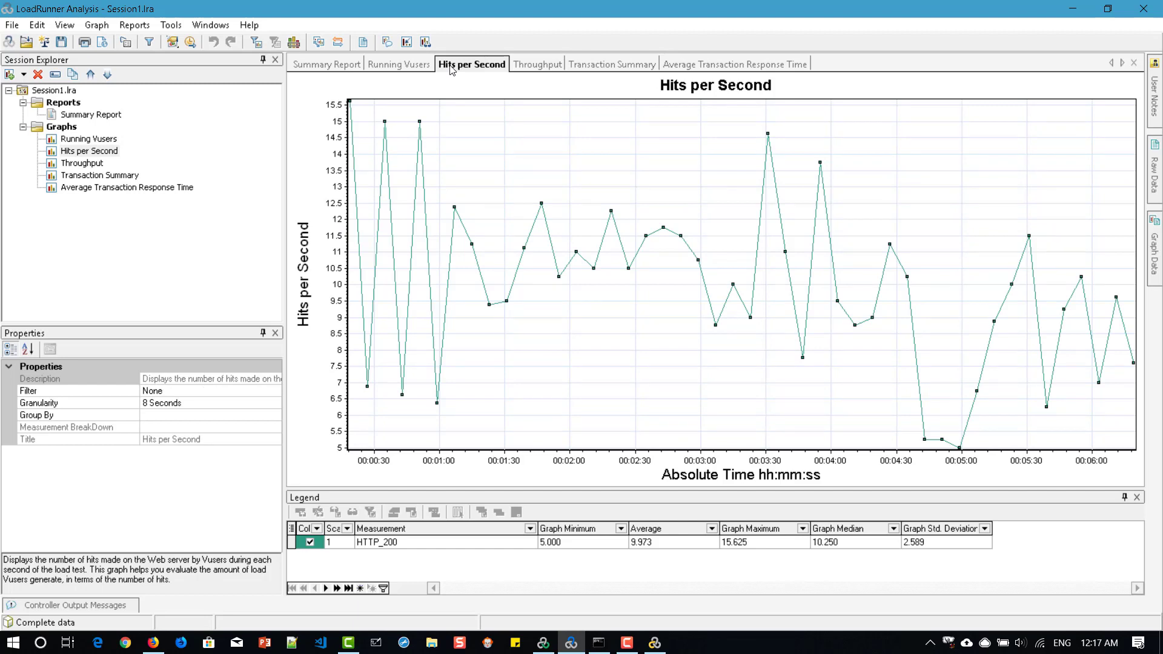
# Merge the Running Vusers graph with Hits per Second as an overlay titled "Running Vusers - Hits per Second"
pyautogui.click(425, 68)
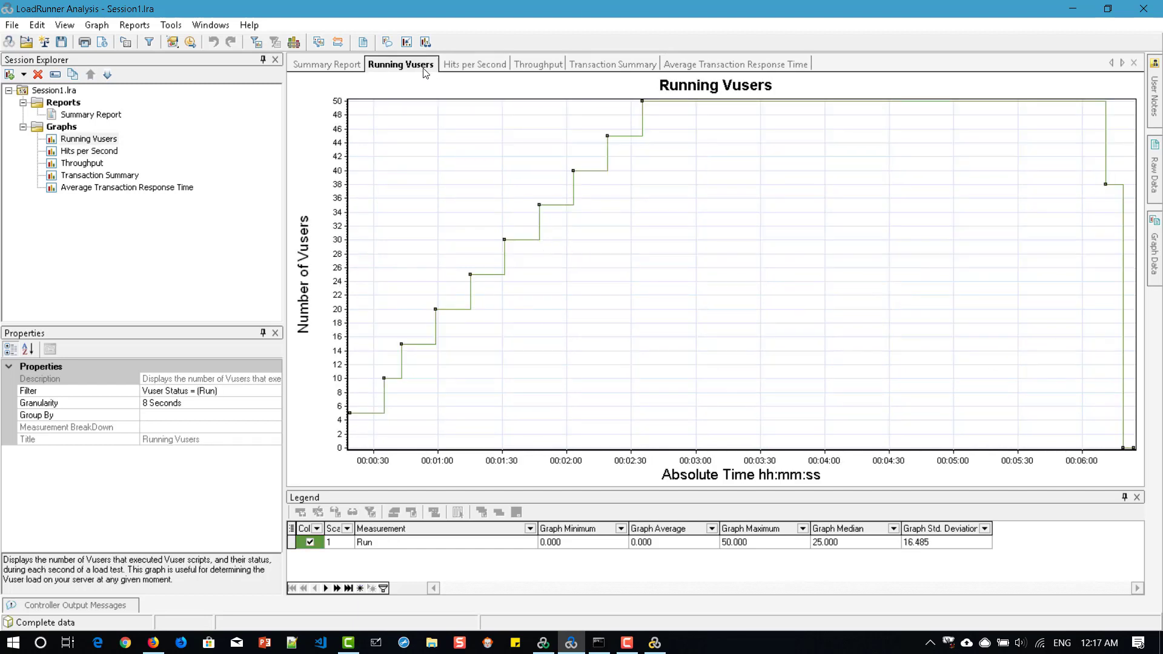
pyautogui.rightClick(449, 120)
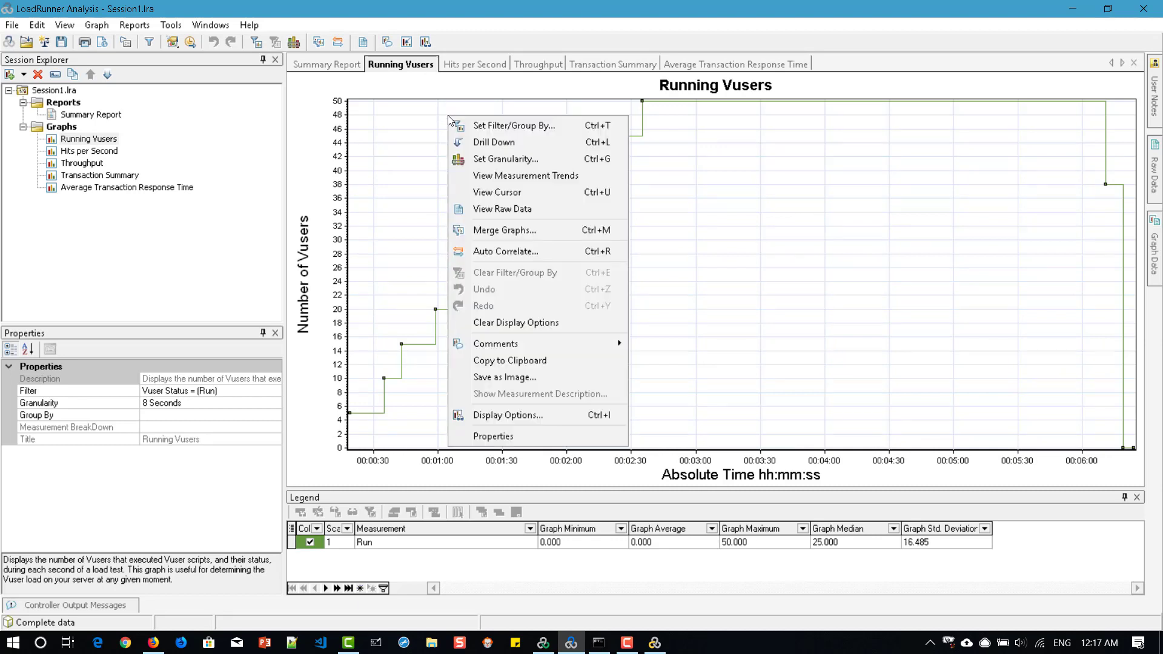
pyautogui.click(492, 231)
pyautogui.click(543, 278)
pyautogui.click(543, 278)
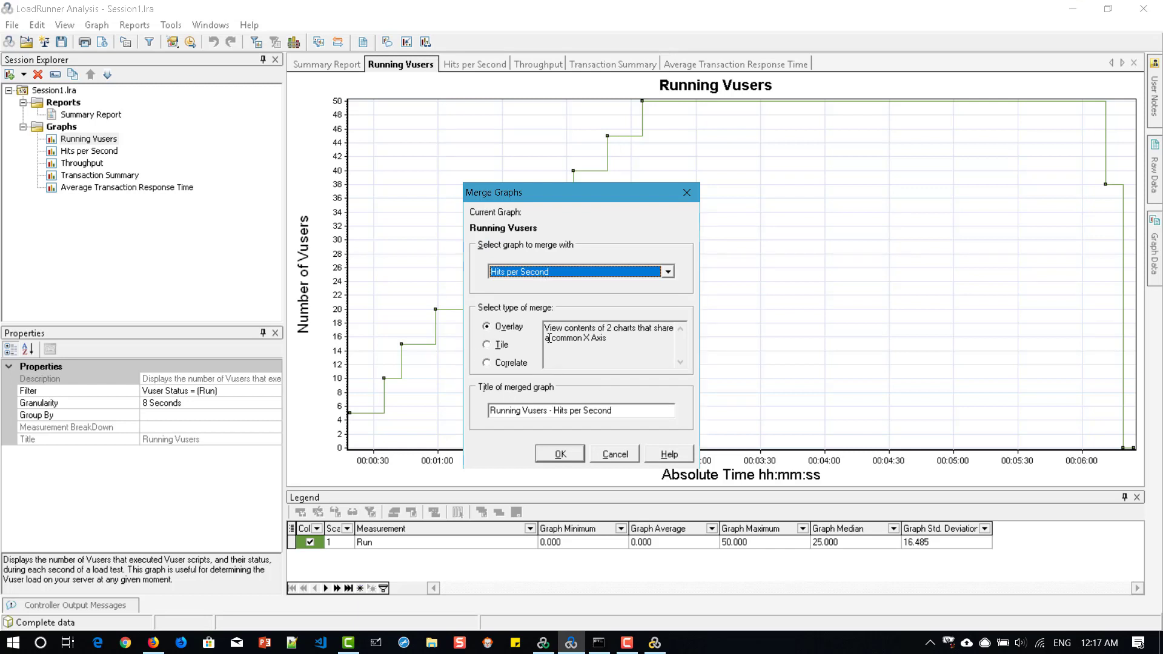
pyautogui.click(559, 454)
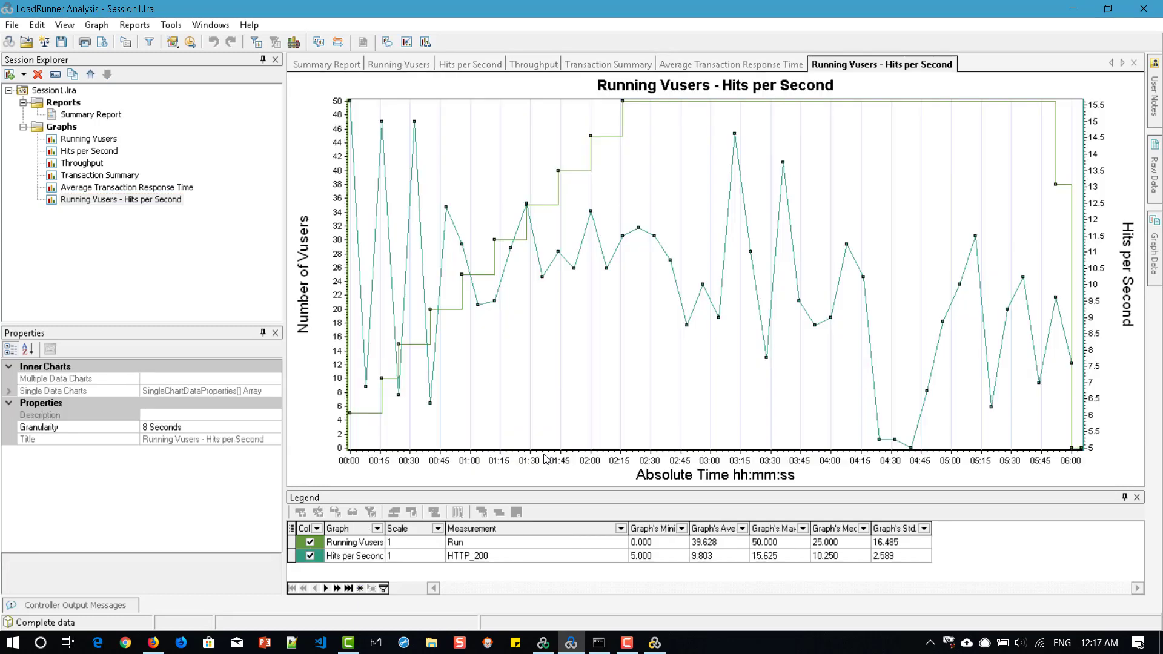
# Turn on the view cursor in the merged graph and highlight the Running Vusers and Hits per Second lines in turn to examine them
pyautogui.rightClick(505, 333)
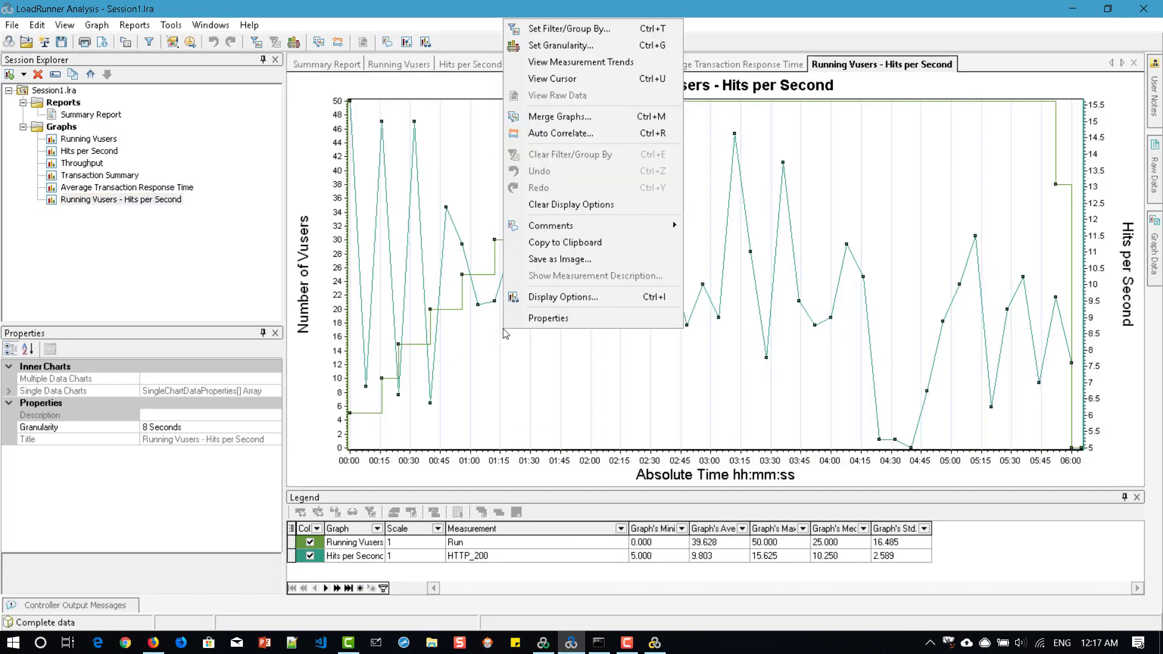
pyautogui.click(585, 85)
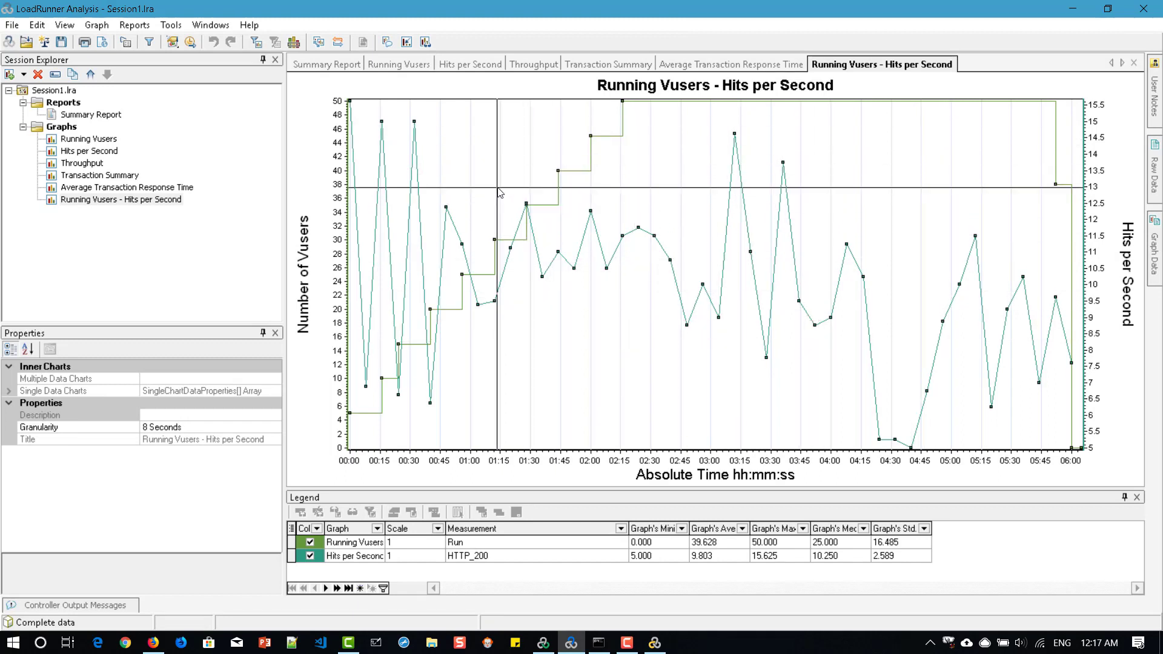
pyautogui.click(345, 544)
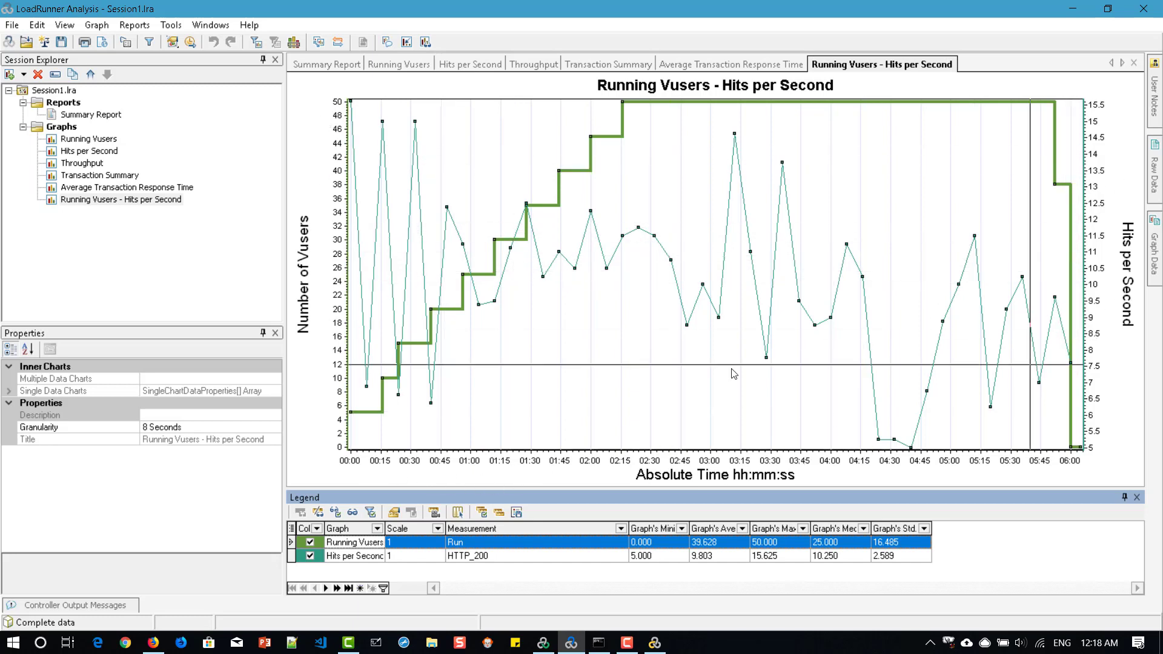
pyautogui.moveTo(368, 387)
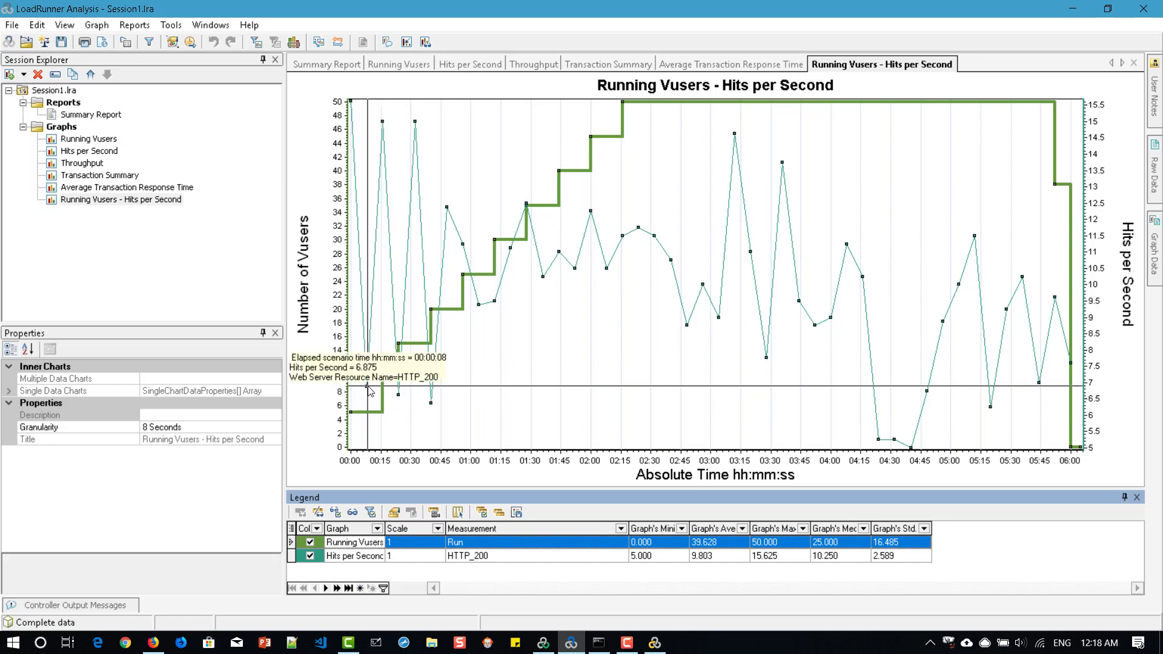
pyautogui.click(352, 106)
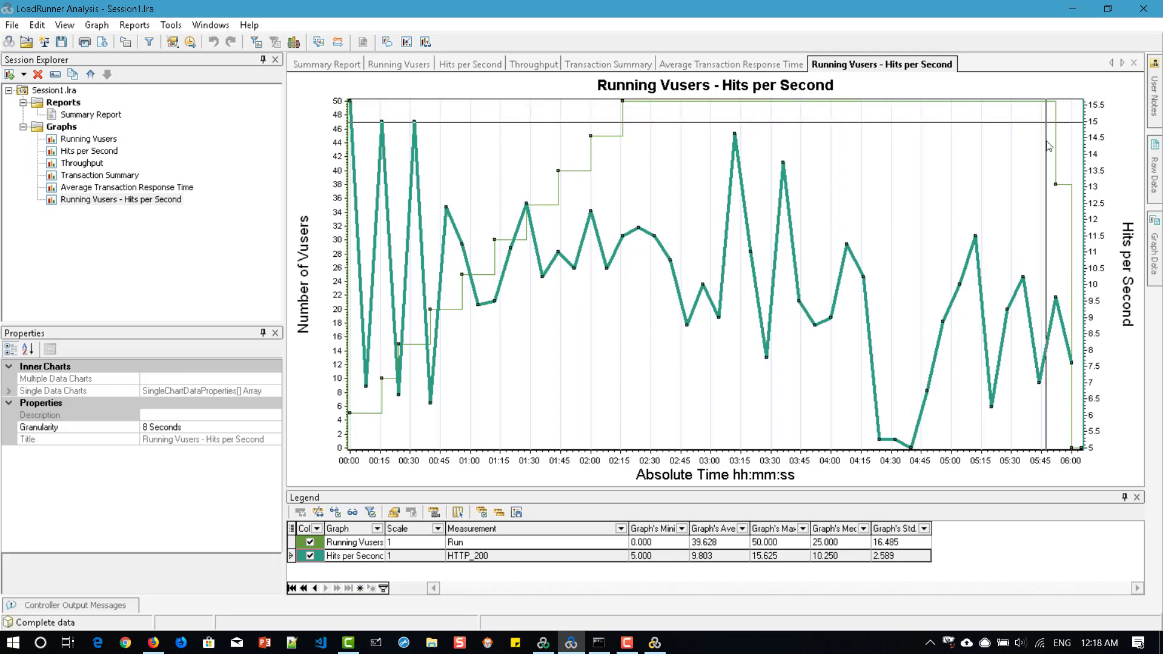
pyautogui.click(1055, 157)
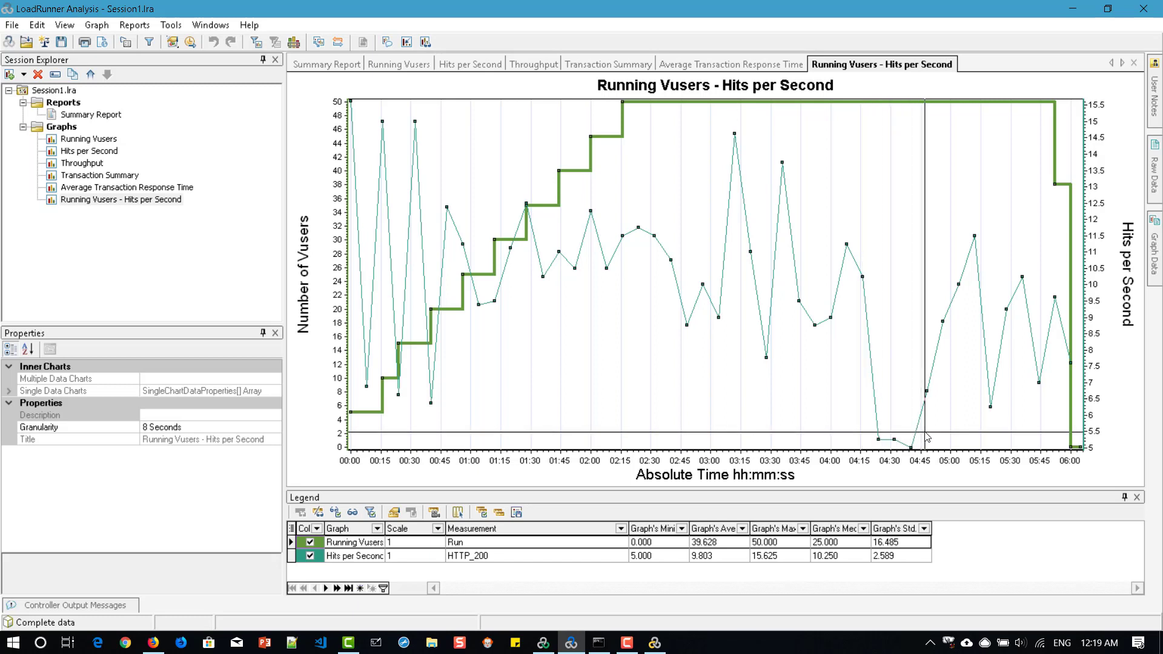
# Add the comment "Why there is a drop in Hits Per Second?" to the merged graph, near the dip after 04:10
pyautogui.rightClick(852, 411)
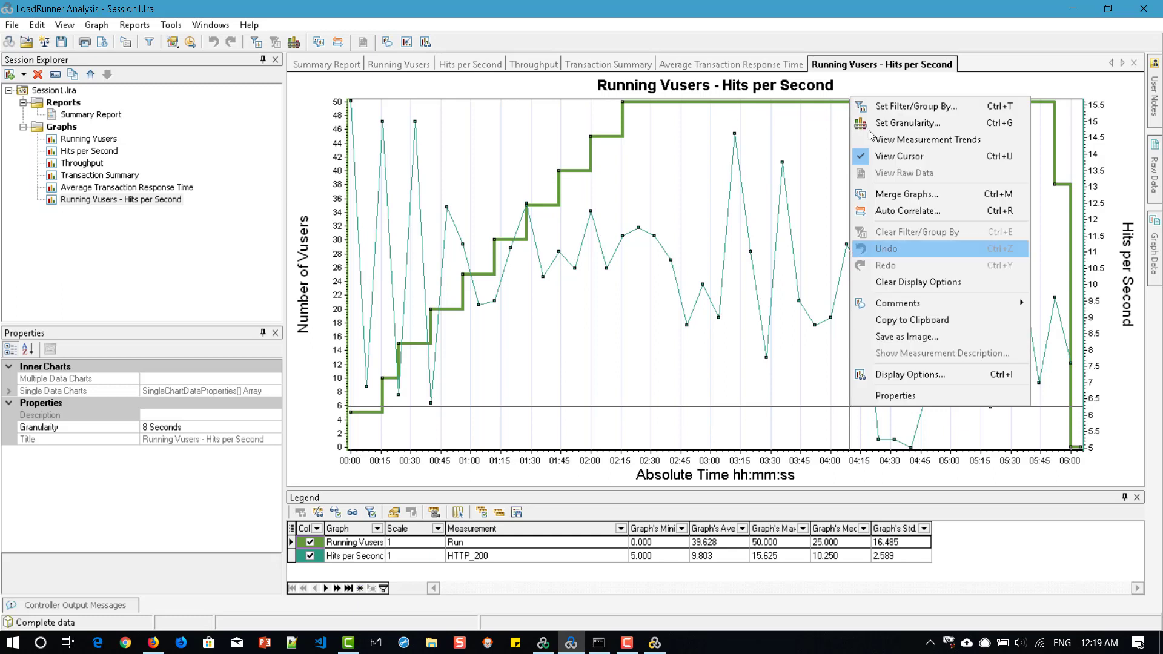
pyautogui.moveTo(915, 307)
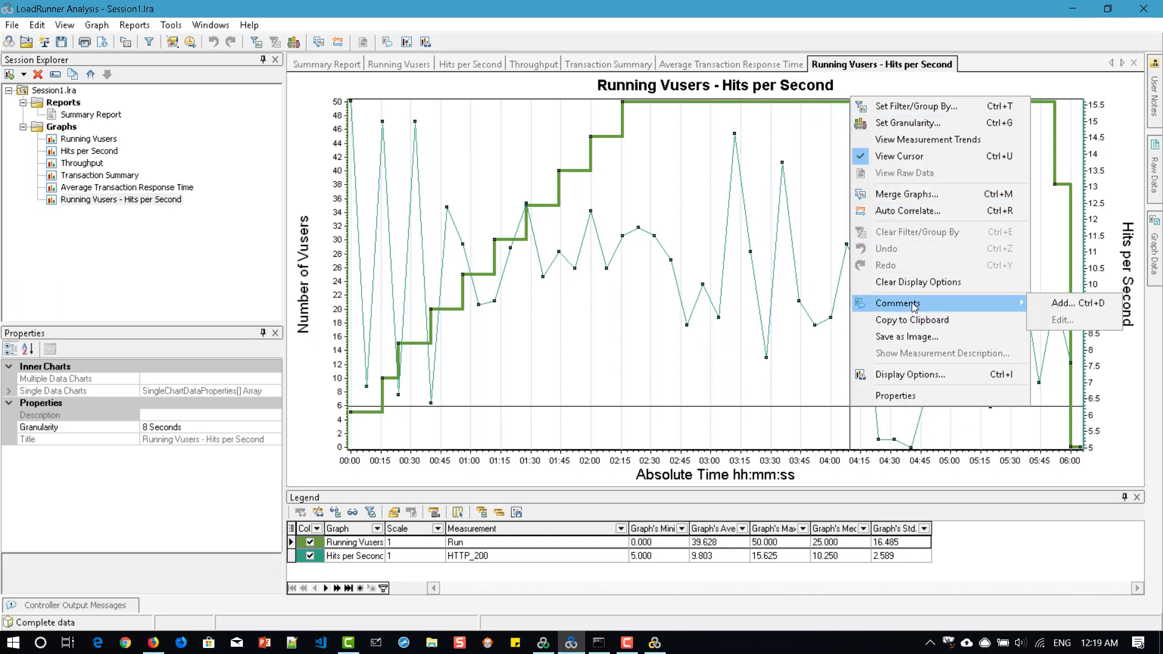
pyautogui.click(1035, 304)
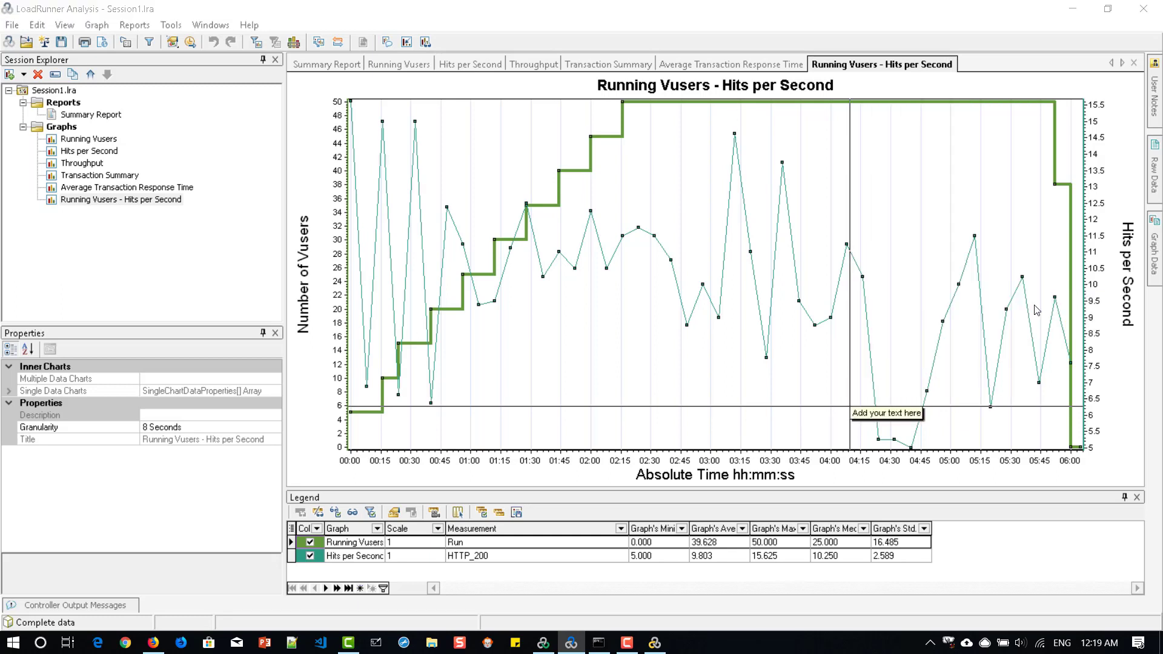
pyautogui.write('Why there is ')
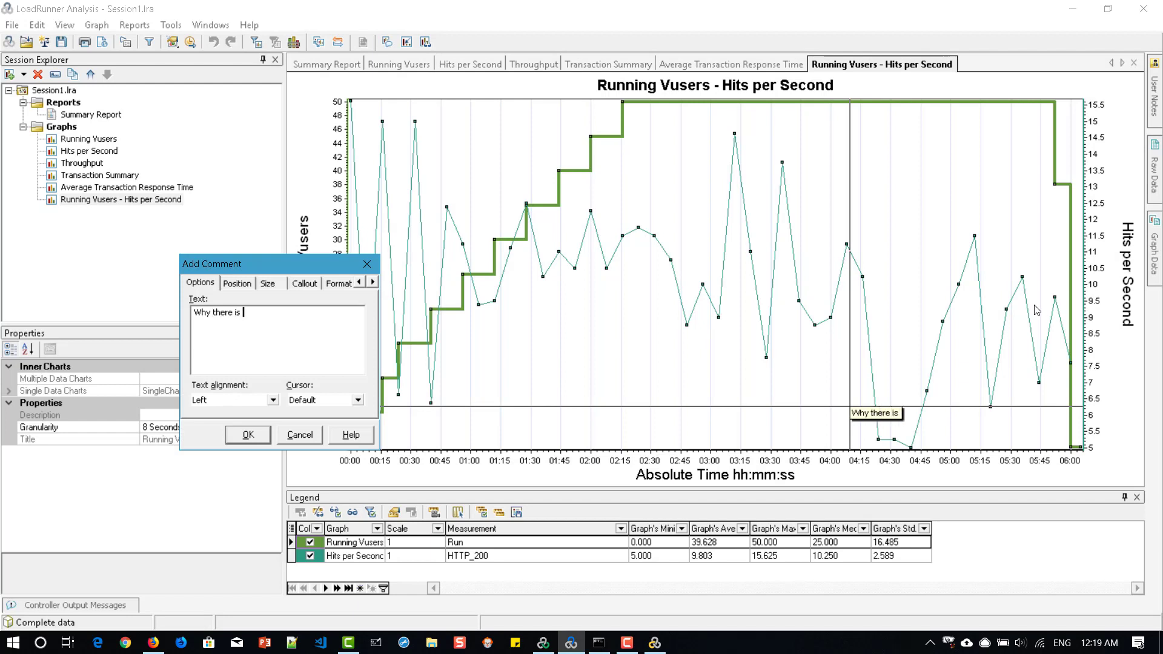
pyautogui.write('adro')
pyautogui.press('BackSpace')
pyautogui.press('BackSpace')
pyautogui.press('BackSpace')
pyautogui.press('BackSpace')
pyautogui.write('df')
pyautogui.write('op in H')
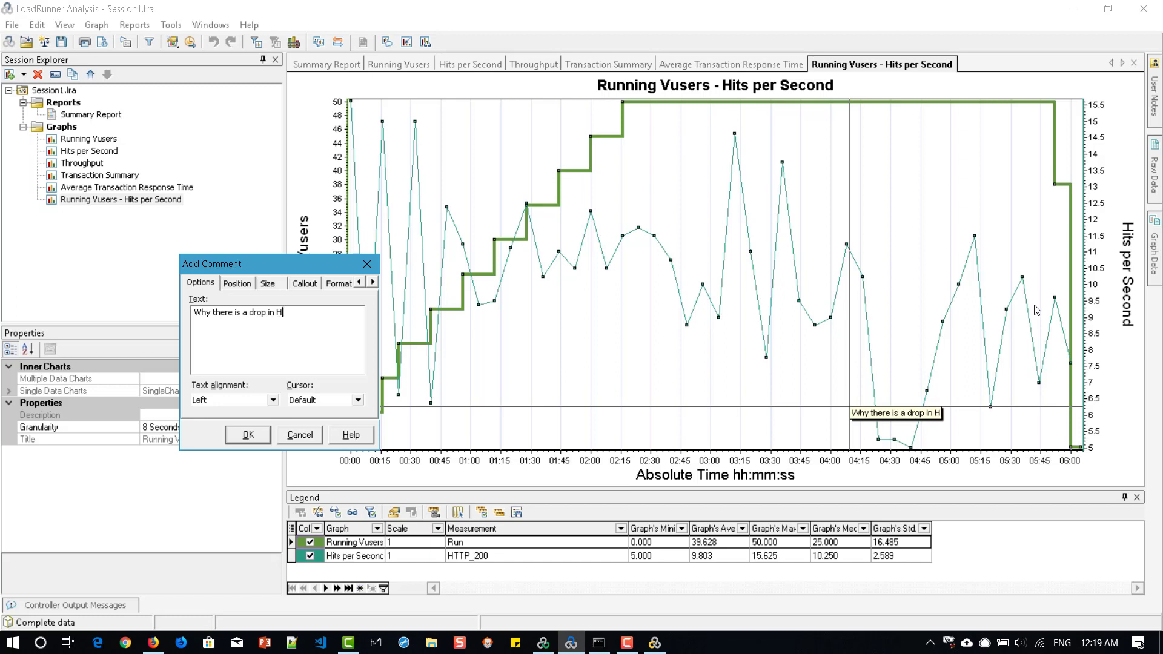
pyautogui.write('its P(e')
pyautogui.press('BackSpace')
pyautogui.press('BackSpace')
pyautogui.write('er')
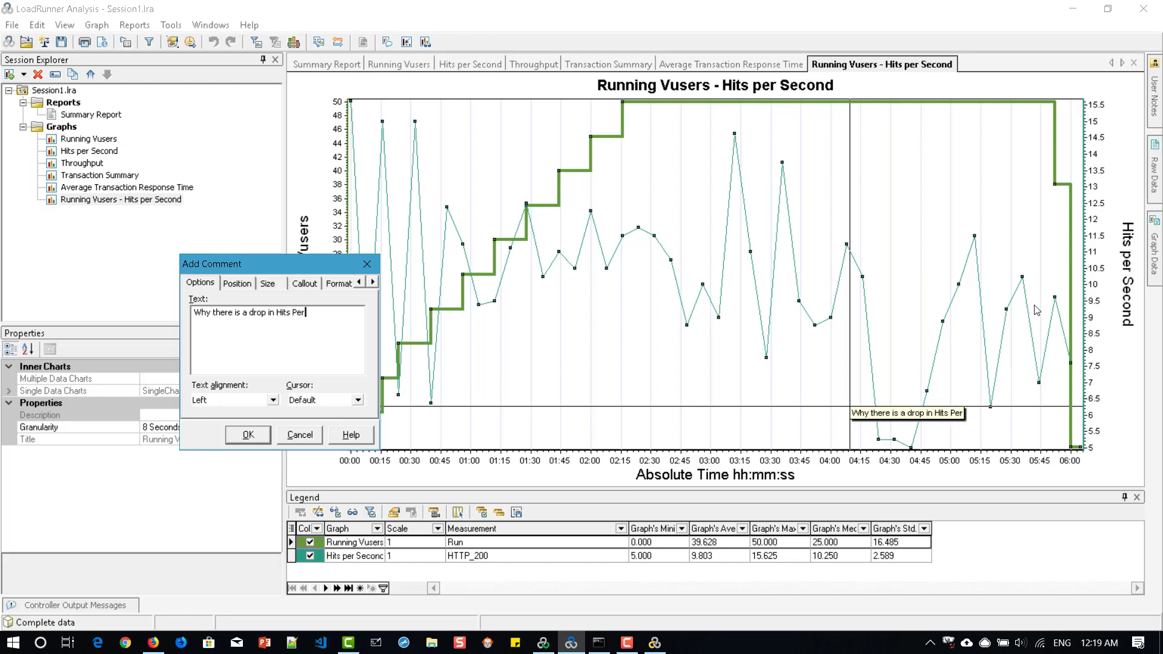
pyautogui.write(' Seco')
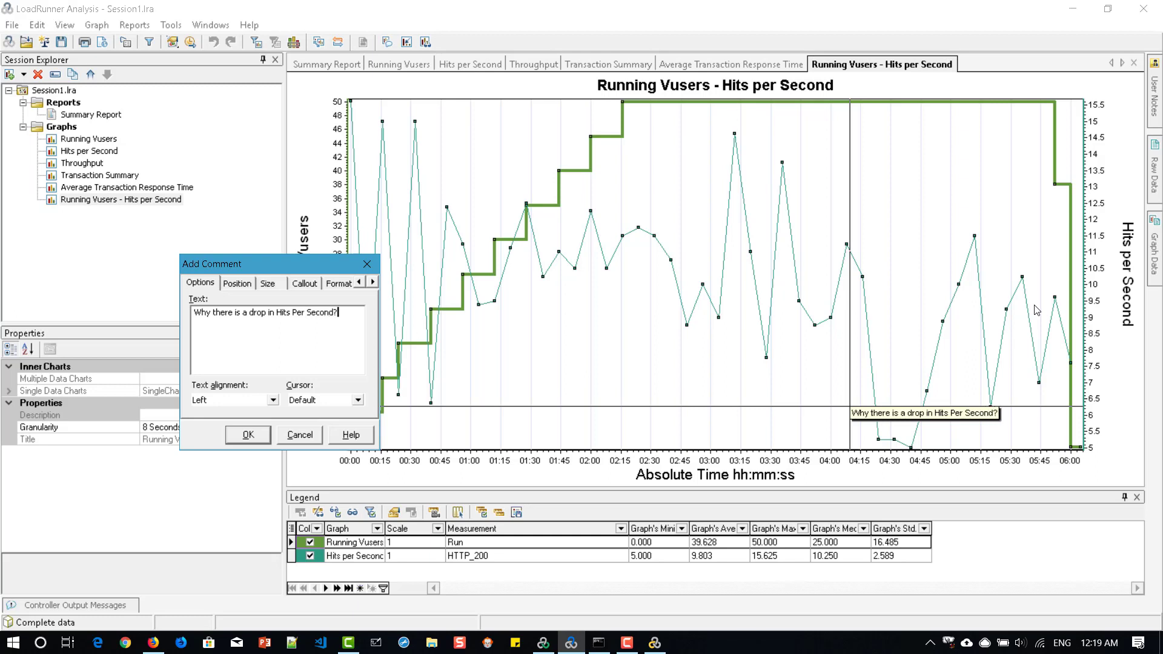
pyautogui.click(249, 436)
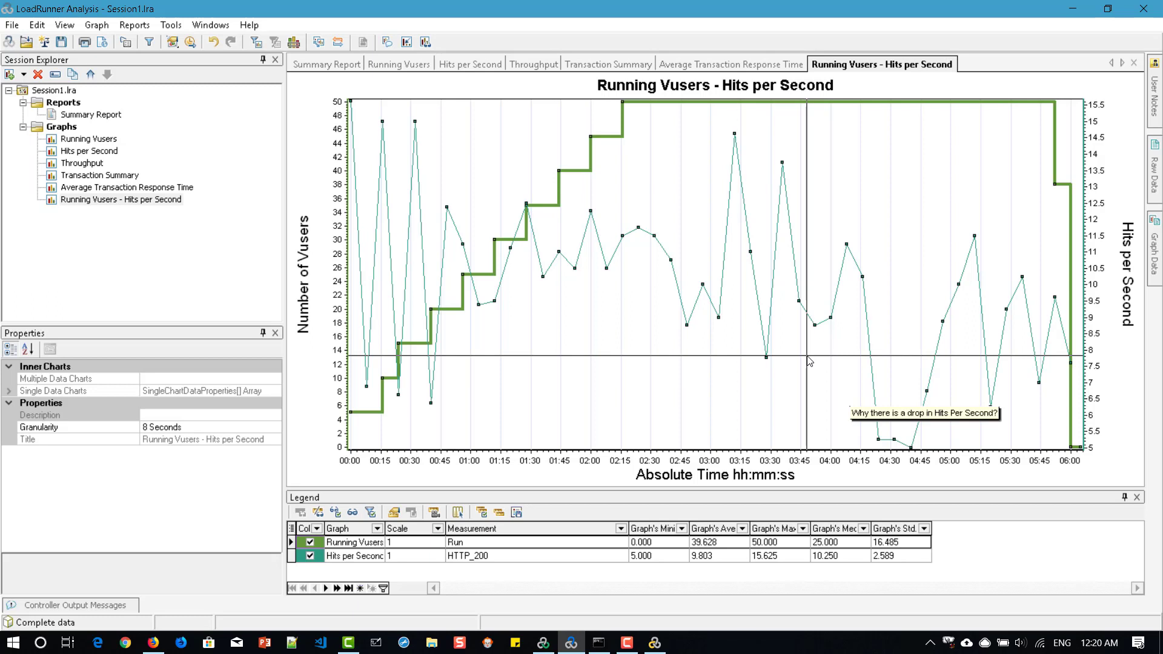
# Save the analysis session in the Analysis folder as "Node Demo Analysis 1"
pyautogui.hotkey('ctrl', 's')
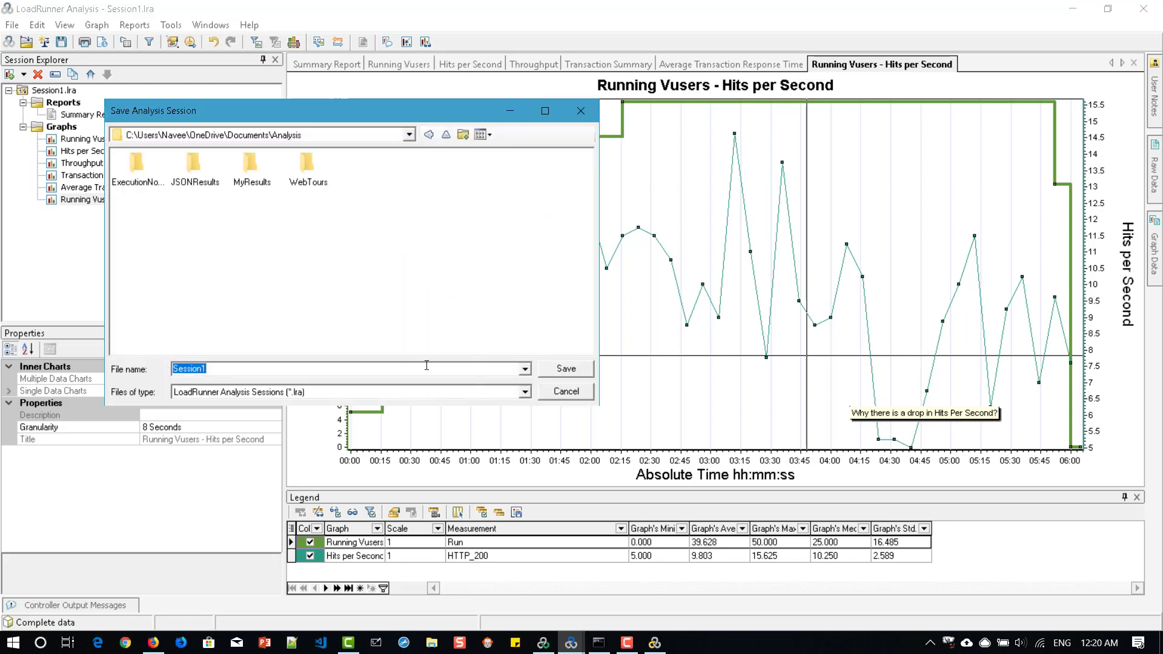
pyautogui.write('Bide')
pyautogui.write('Node Demo Analysis')
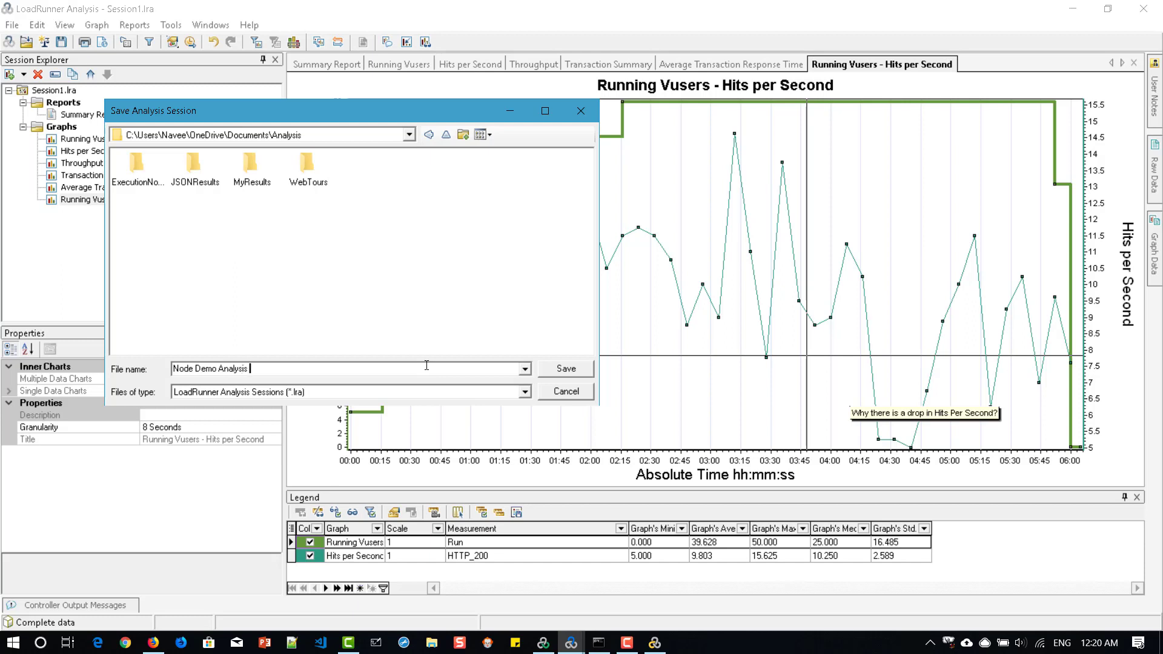
pyautogui.press('Return')
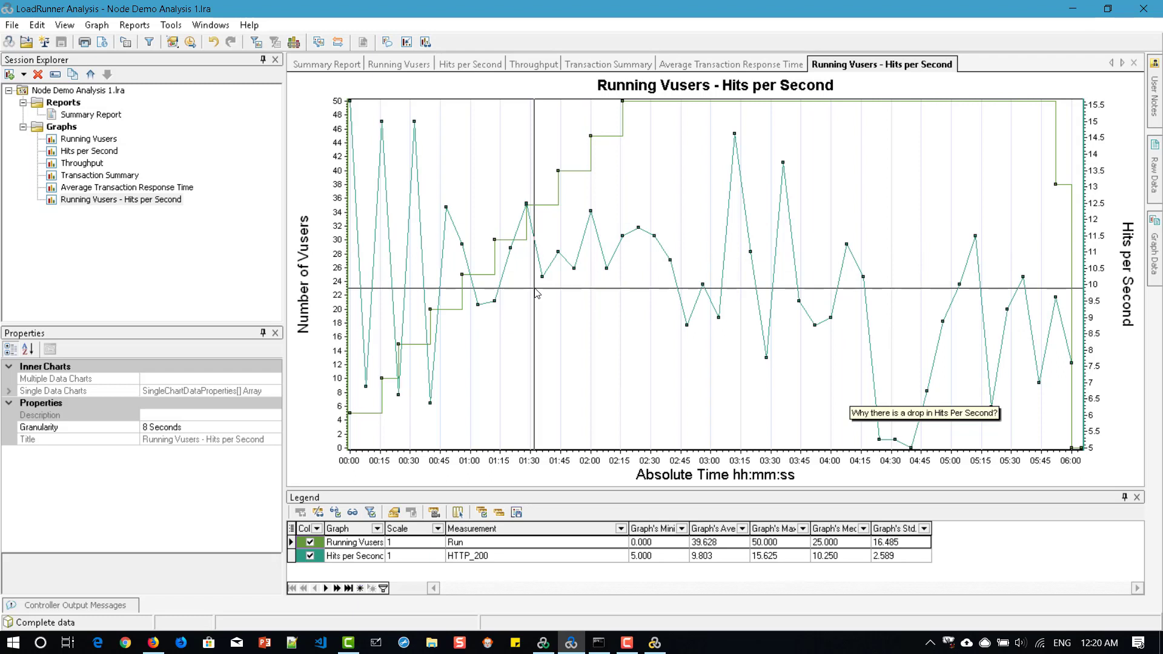
# Set the granularity of the Running Vusers - Hits per Second graph to 5 seconds
pyautogui.rightClick(647, 205)
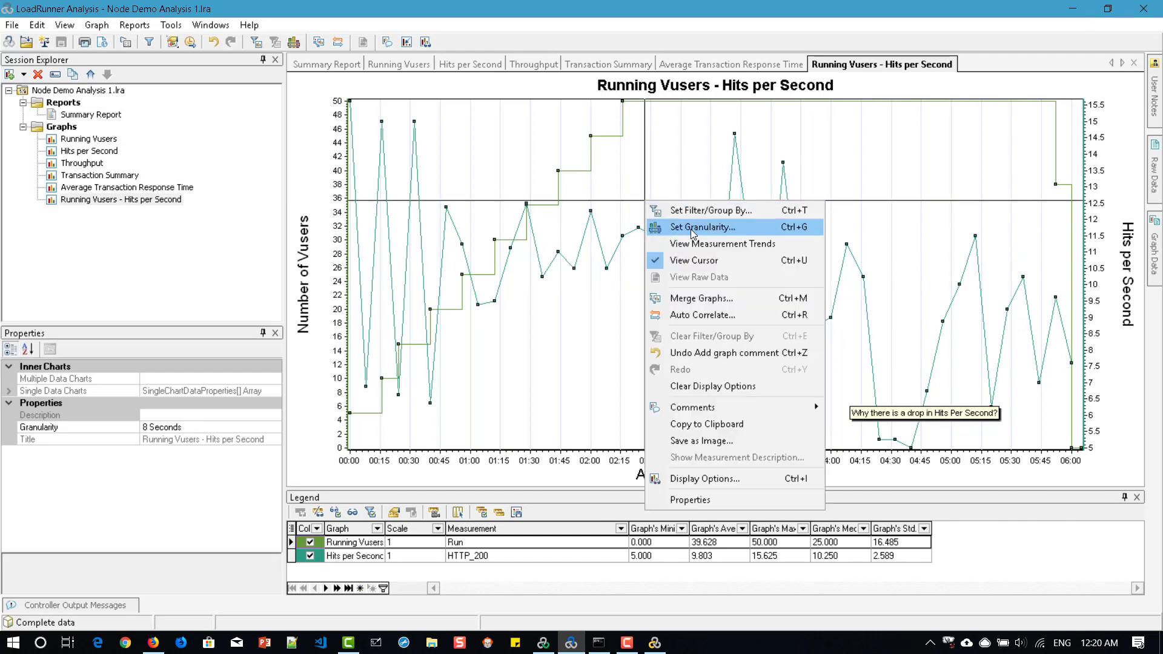
pyautogui.click(690, 230)
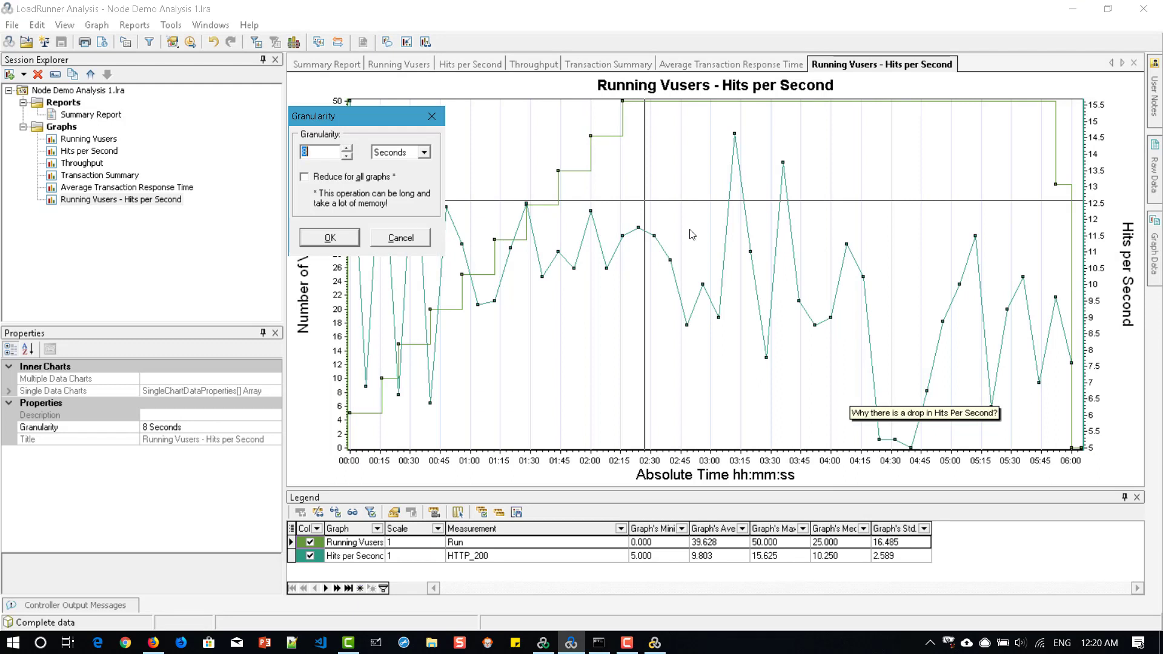
pyautogui.click(327, 237)
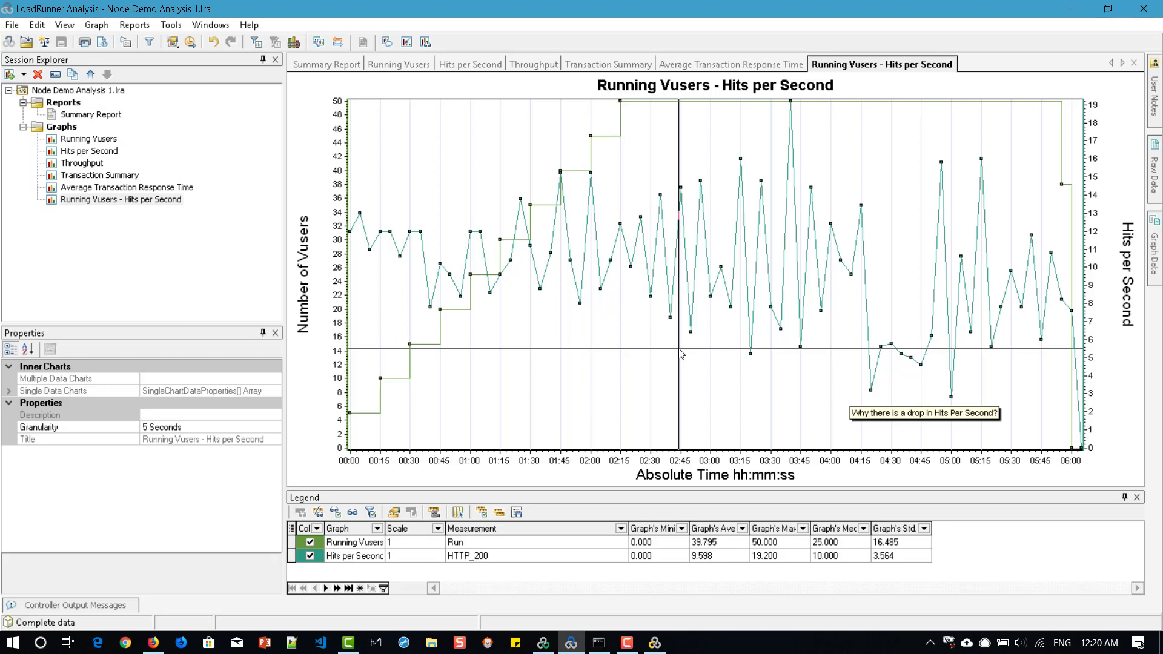
# Try to set the merged graph's granularity to 1 second
pyautogui.rightClick(859, 156)
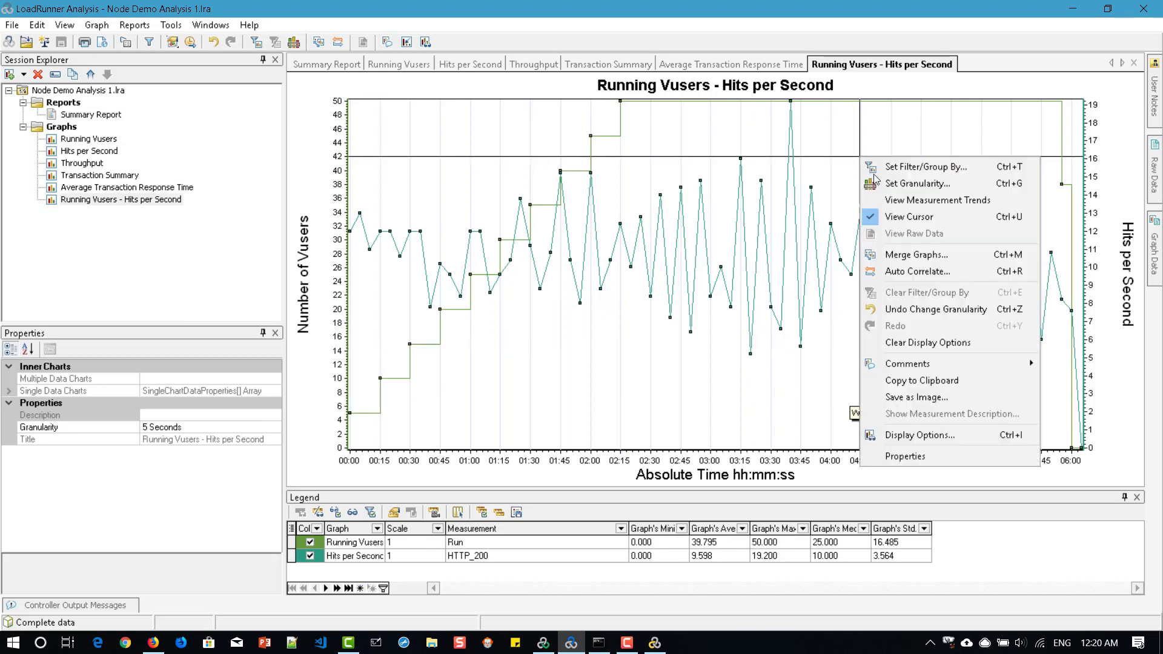
pyautogui.click(878, 180)
pyautogui.write('1')
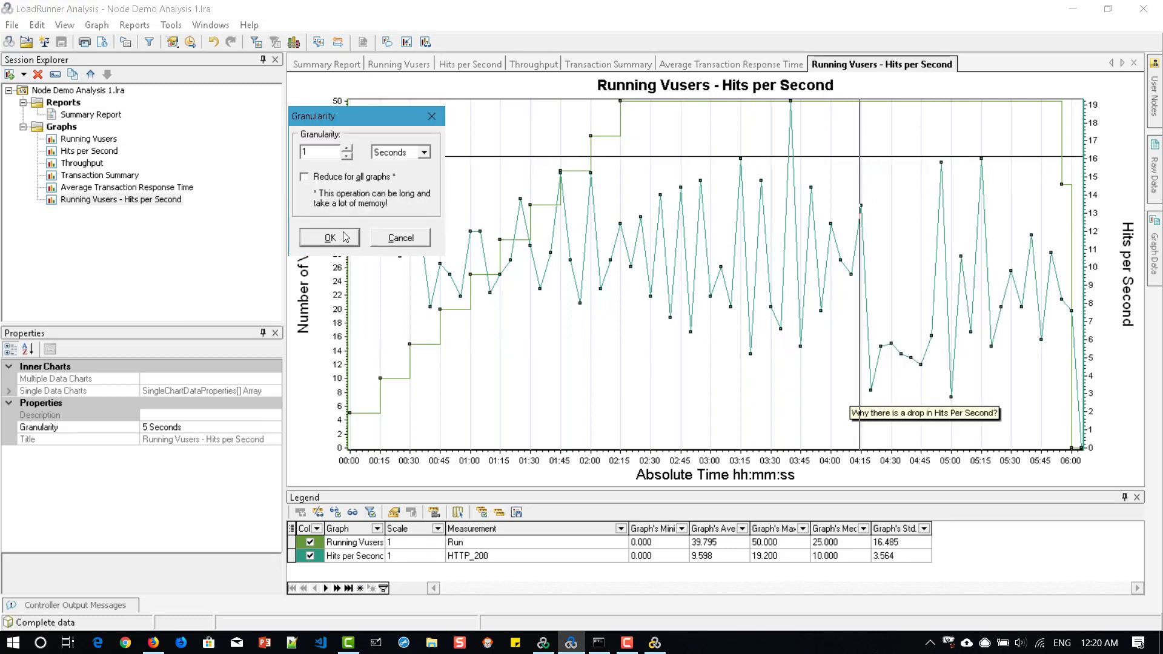
pyautogui.click(344, 237)
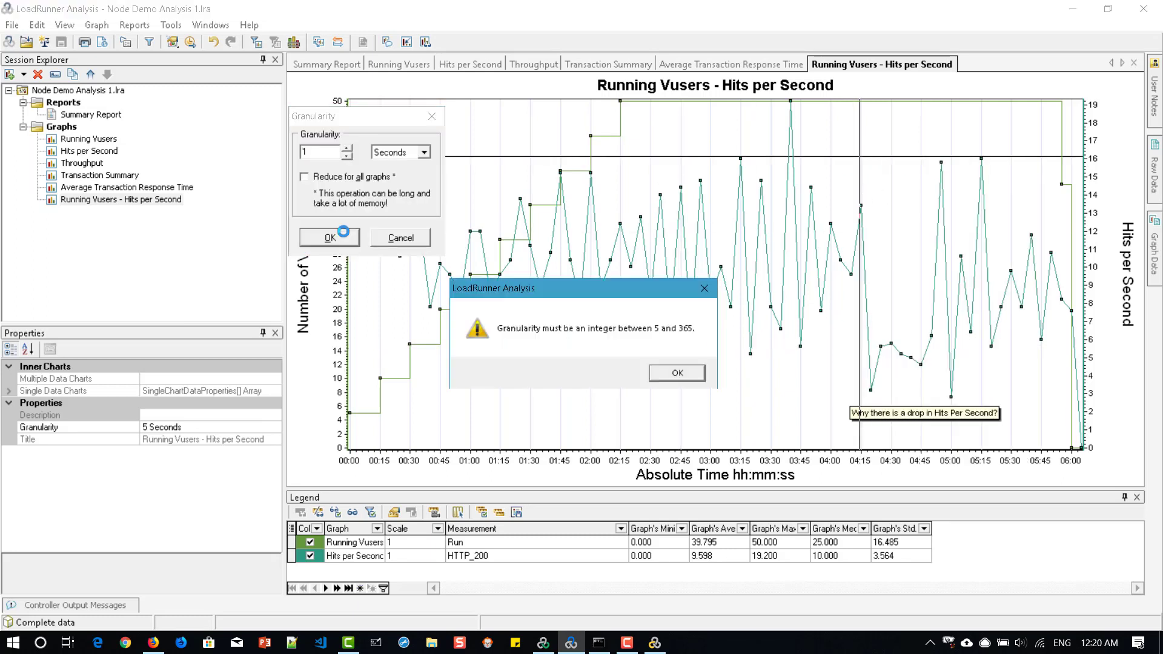
pyautogui.click(679, 373)
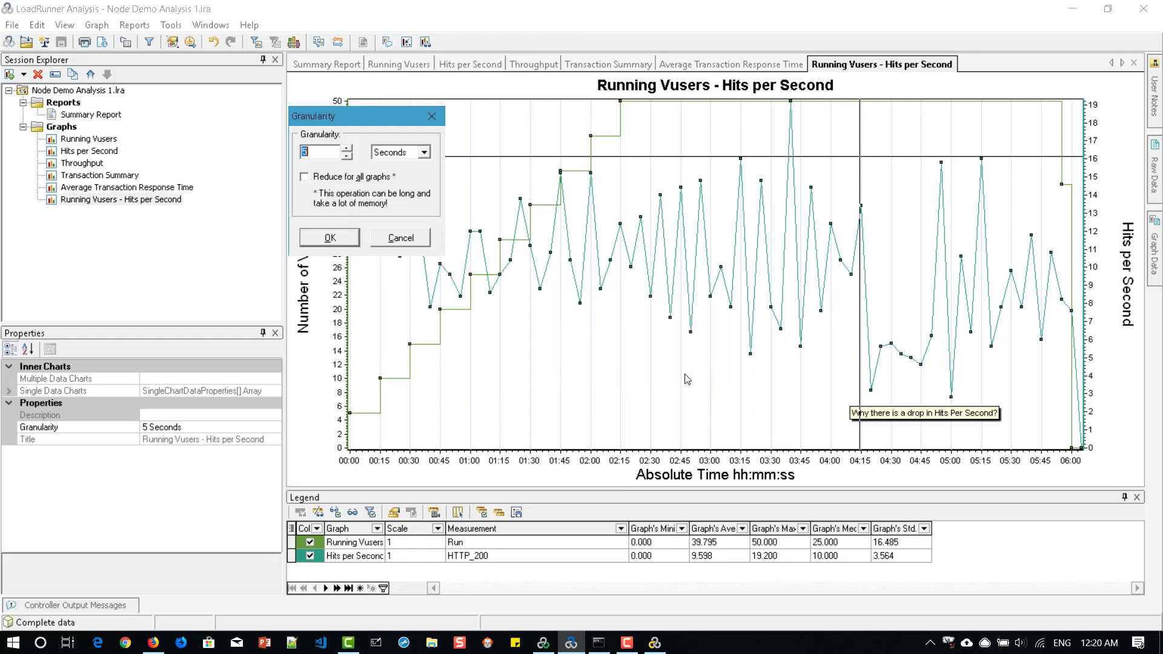
pyautogui.click(321, 241)
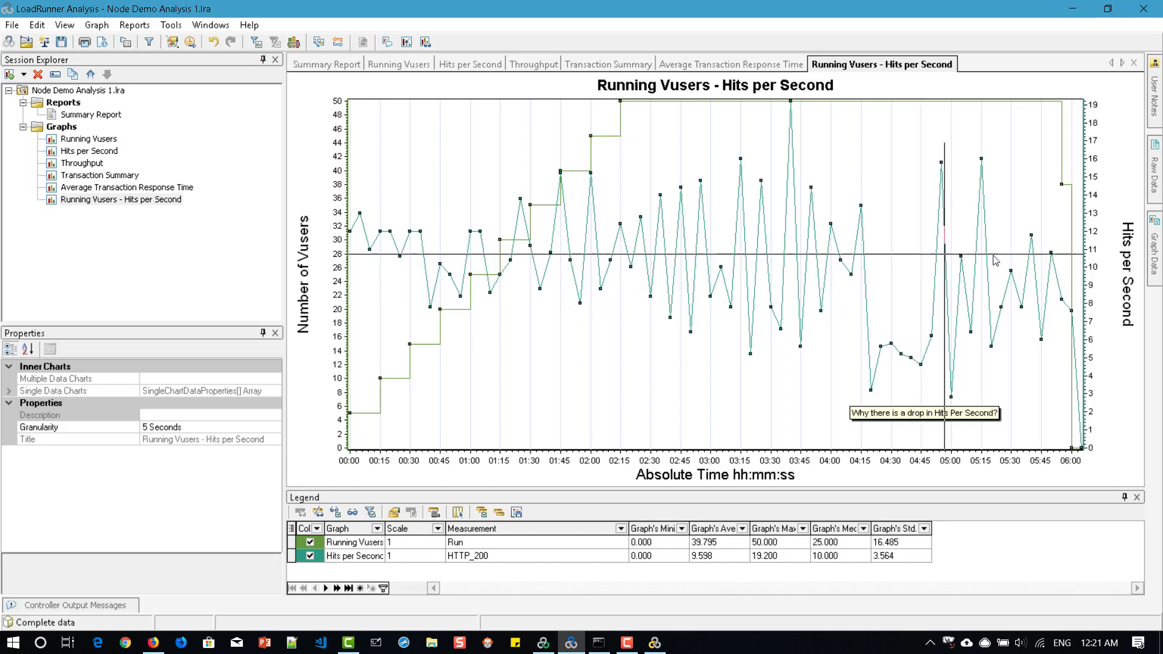
# Retrieve the merged graph's data table, look through it and copy all of its rows
pyautogui.click(1155, 249)
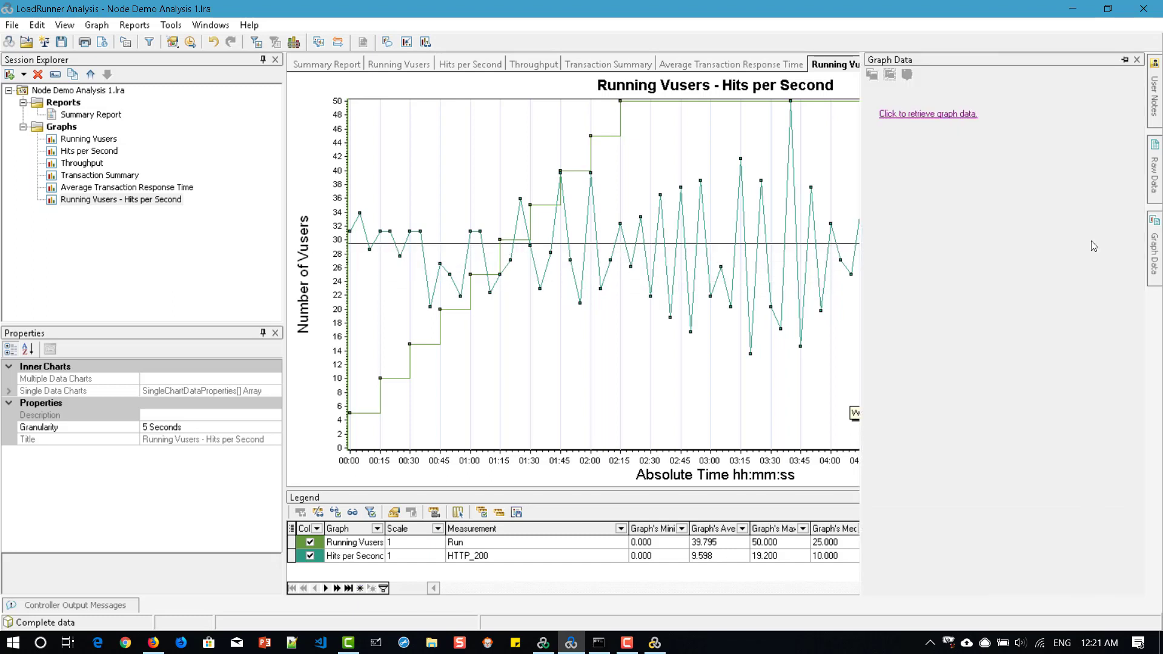
pyautogui.click(943, 115)
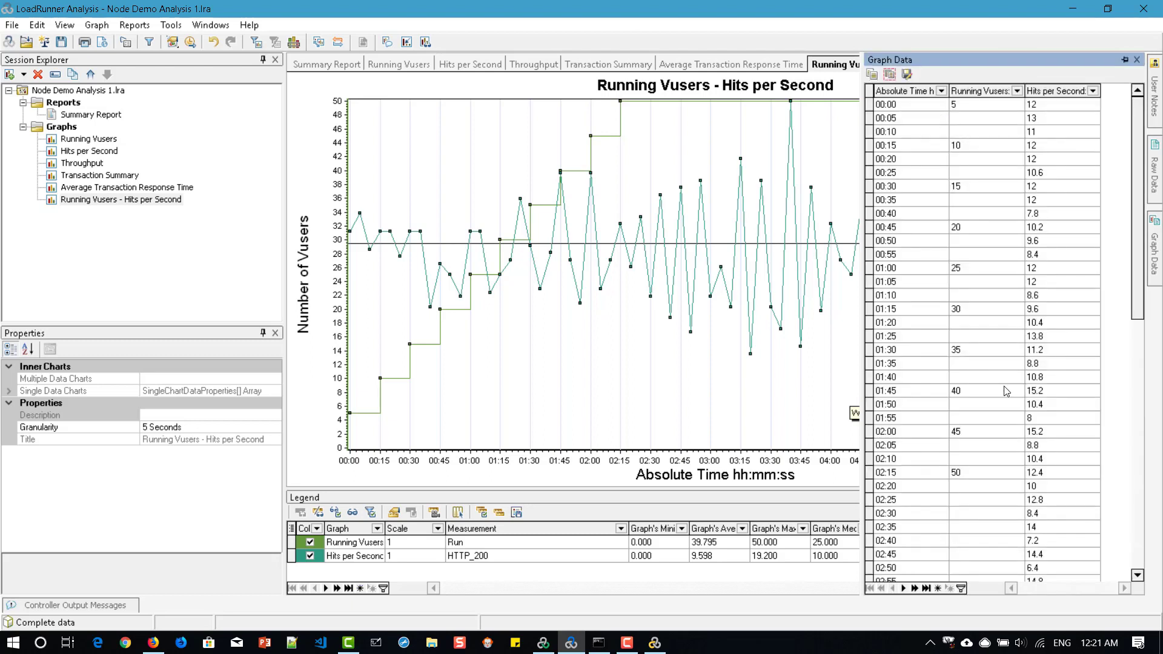
pyautogui.moveTo(1137, 261); pyautogui.dragTo(1161, 144)
pyautogui.click(890, 75)
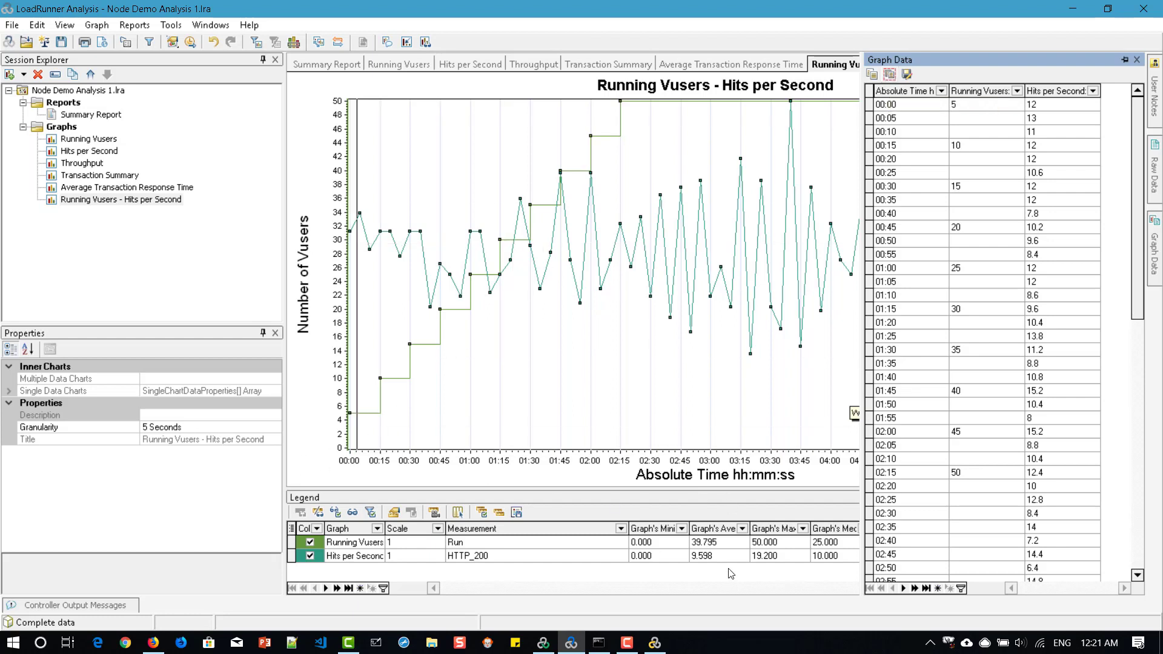
# Start Excel with a blank workbook and close the What's New pane
pyautogui.press('super')
pyautogui.write('exce')
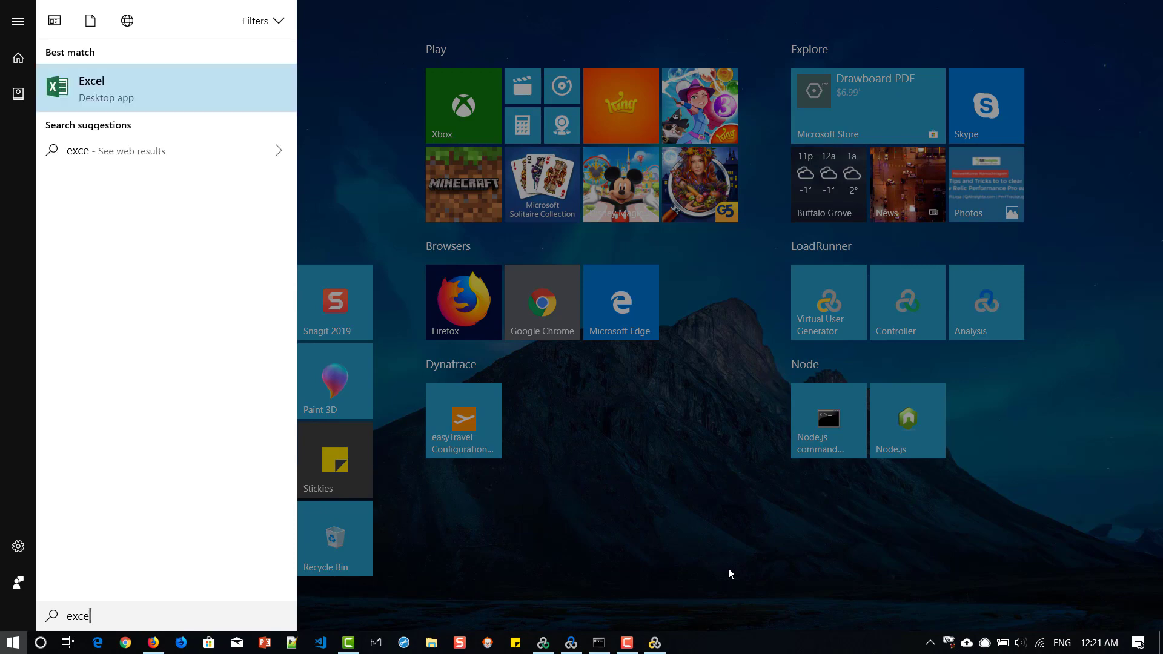
pyautogui.press('Escape')
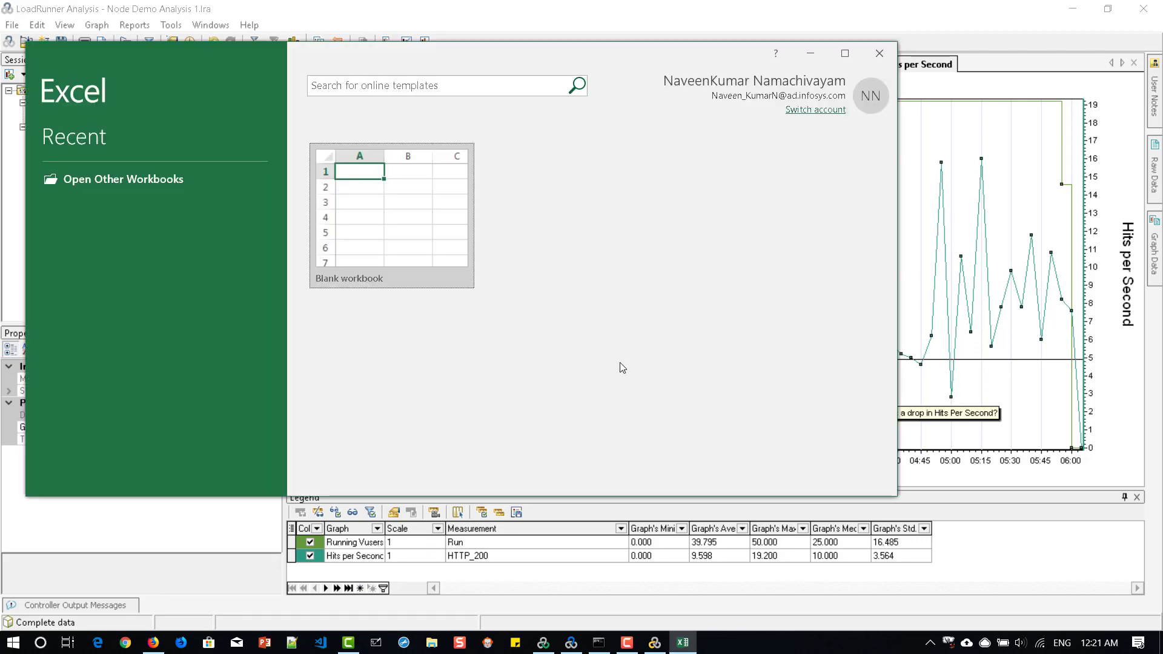
pyautogui.click(415, 226)
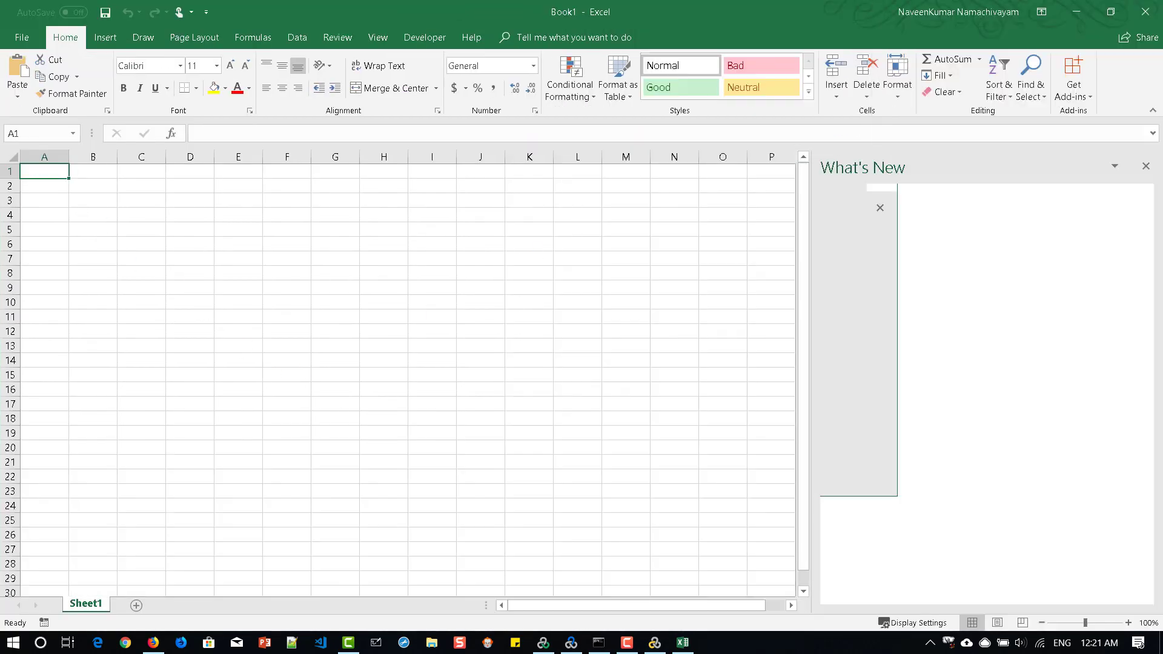
pyautogui.click(1145, 167)
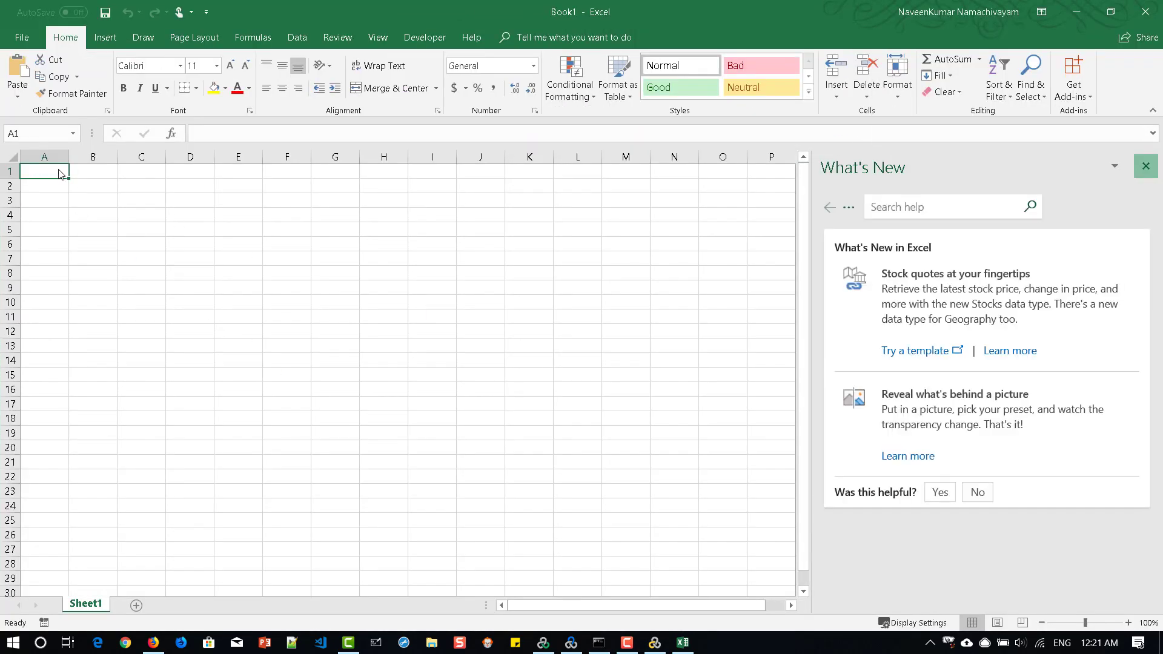
# Paste the copied graph data at cell A1 and fit the column widths to their contents
pyautogui.hotkey('ctrl', 'v')
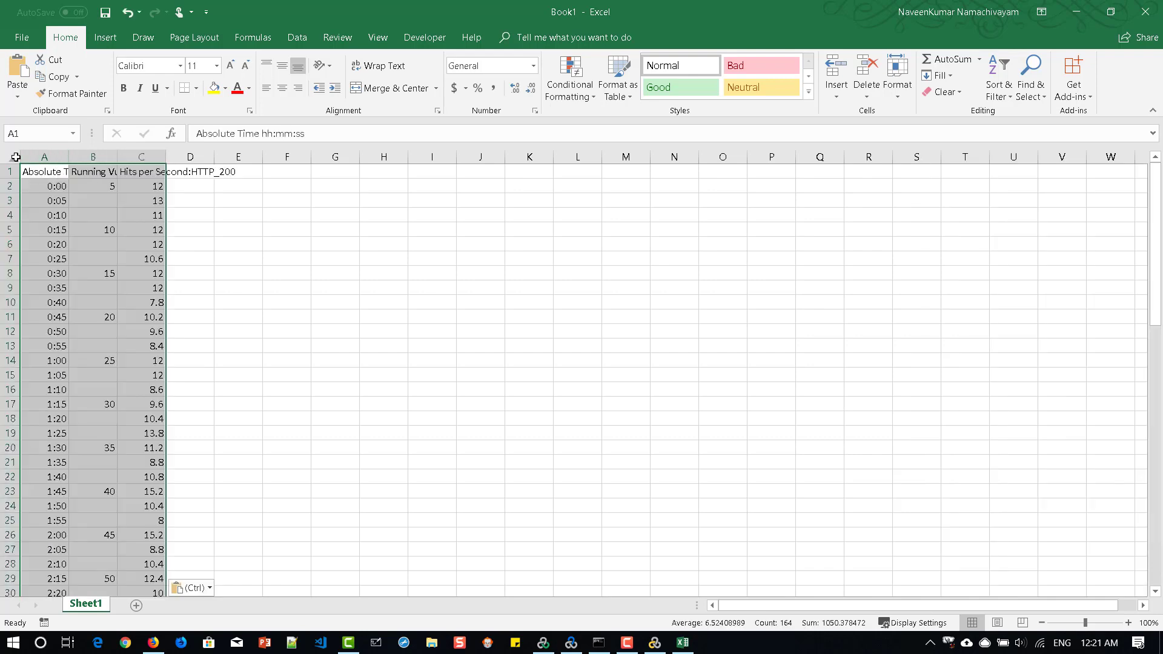
pyautogui.hotkey('ctrl', 'a')
pyautogui.doubleClick(68, 161)
# Rename the worksheet Sheet1 as "VUser-Time-HitsPerSecond"
pyautogui.doubleClick(96, 605)
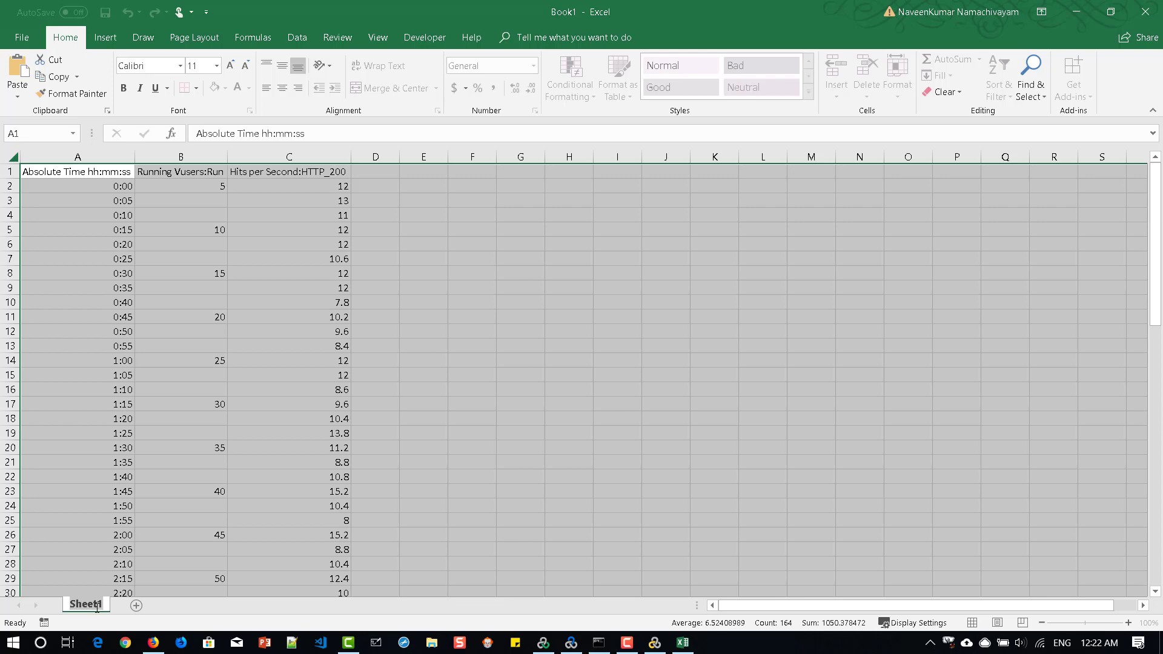
pyautogui.write('Vusers')
pyautogui.press('BackSpace')
pyautogui.press('BackSpace')
pyautogui.press('BackSpace')
pyautogui.press('BackSpace')
pyautogui.press('BackSpace')
pyautogui.write('UserTime')
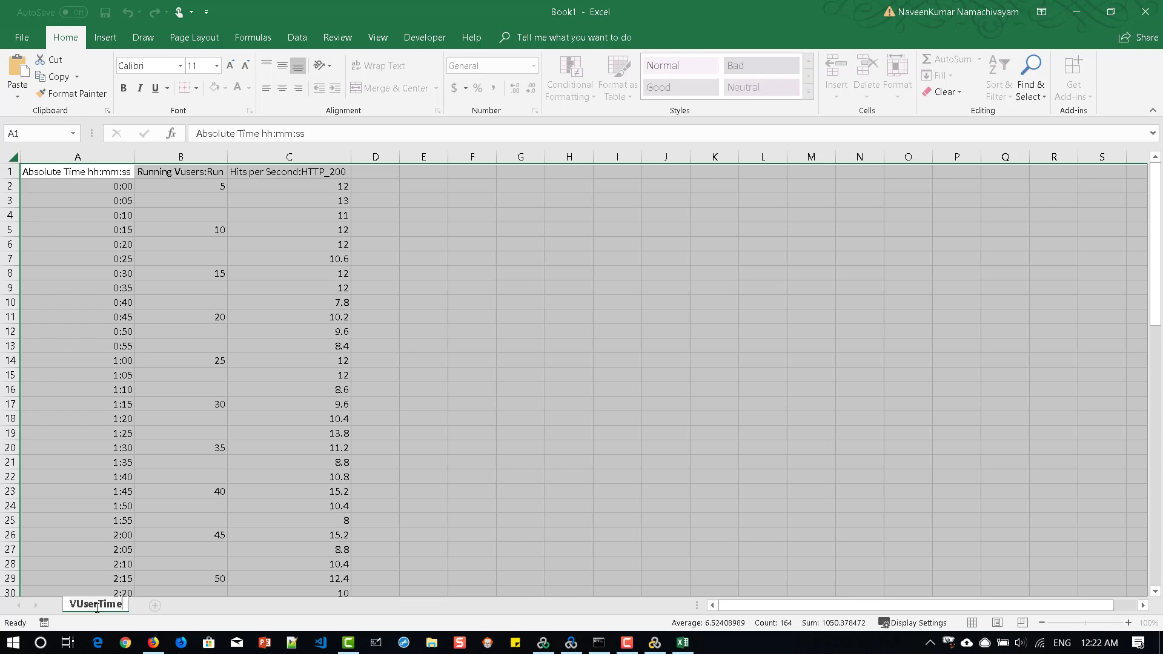
pyautogui.press('BackSpace')
pyautogui.press('BackSpace')
pyautogui.press('BackSpace')
pyautogui.press('BackSpace')
pyautogui.write('-Time-HitsPerSeco')
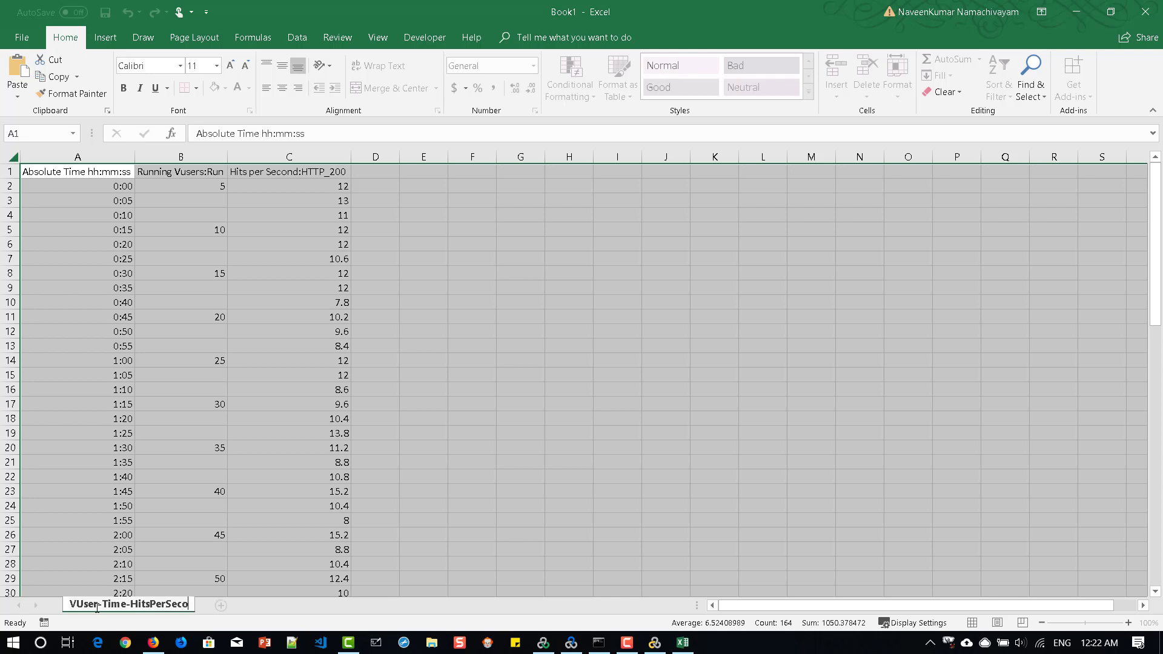
pyautogui.write('nd')
pyautogui.press('Return')
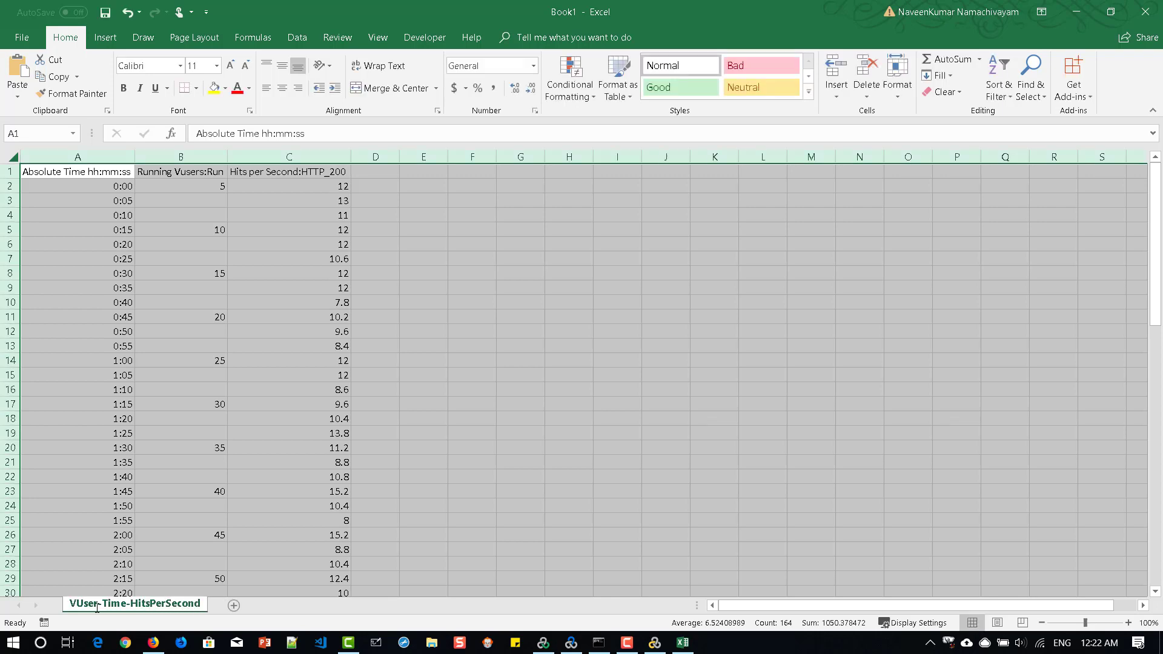
# Save the workbook in the Documents folder as the Excel Workbook "Node Demo Analysis 1"
pyautogui.click(199, 459)
pyautogui.hotkey('ctrl', 's')
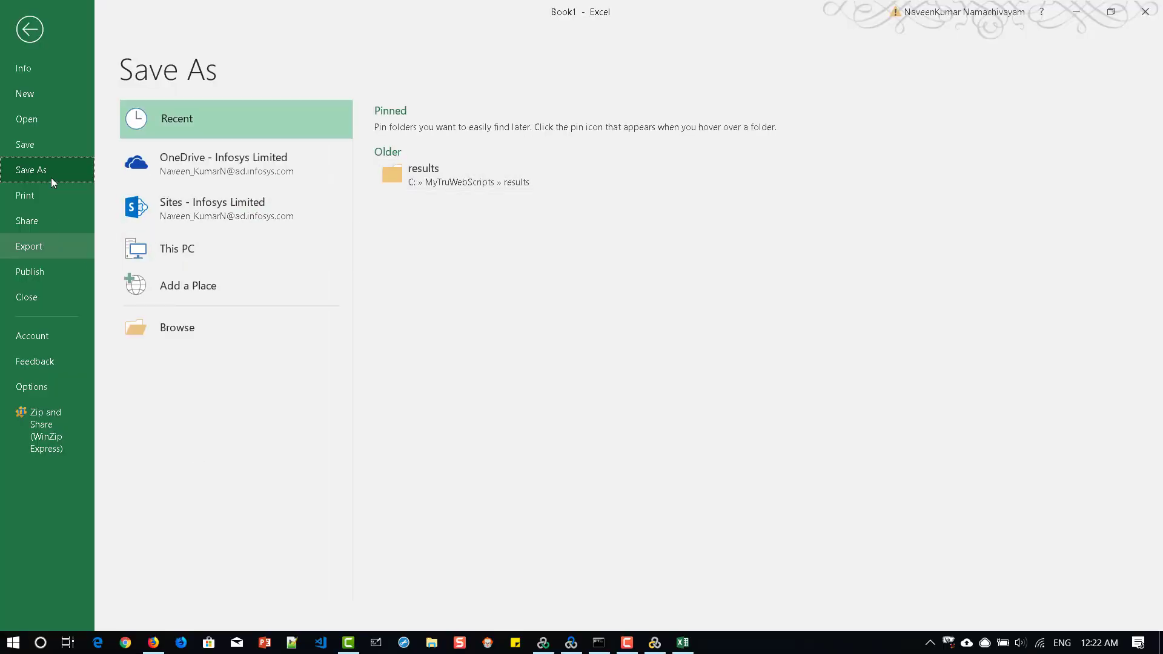
pyautogui.click(524, 165)
pyautogui.write('Node')
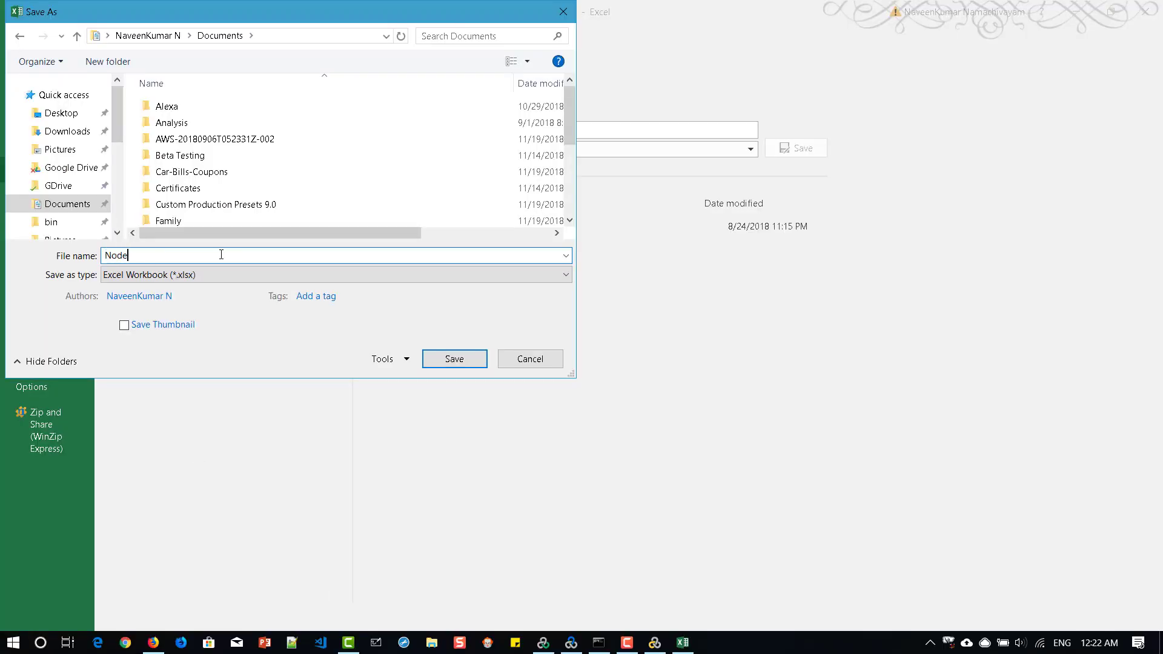
pyautogui.write(' J')
pyautogui.press('BackSpace')
pyautogui.write('Demo Analysis 1')
pyautogui.press('Return')
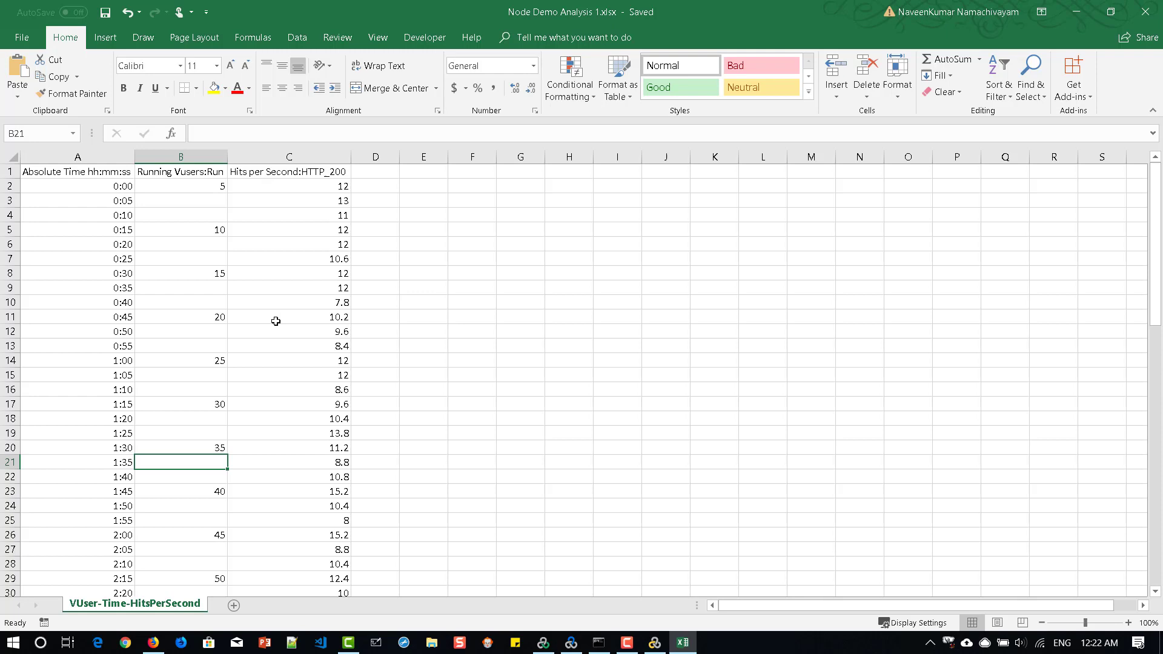
pyautogui.click(219, 314)
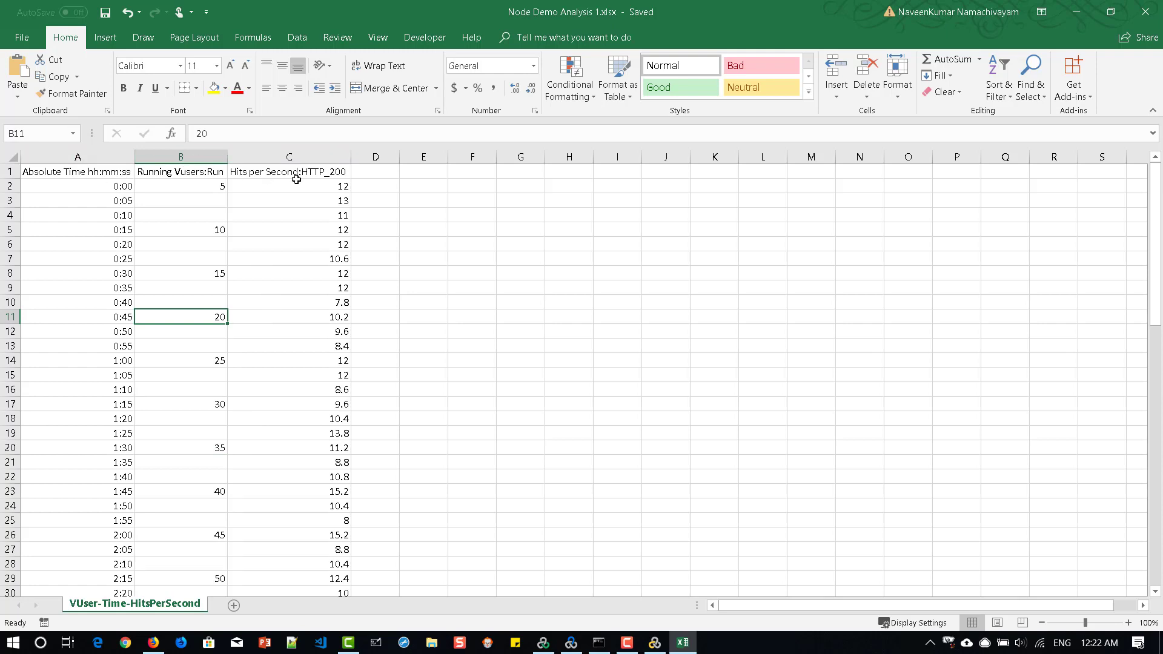
# Insert the recommended Scatter chart from the whole data table, plotting Running Vusers:Run and Hits per Second:HTTP_200 against absolute time
pyautogui.click(201, 262)
pyautogui.hotkey('ctrl', 'a')
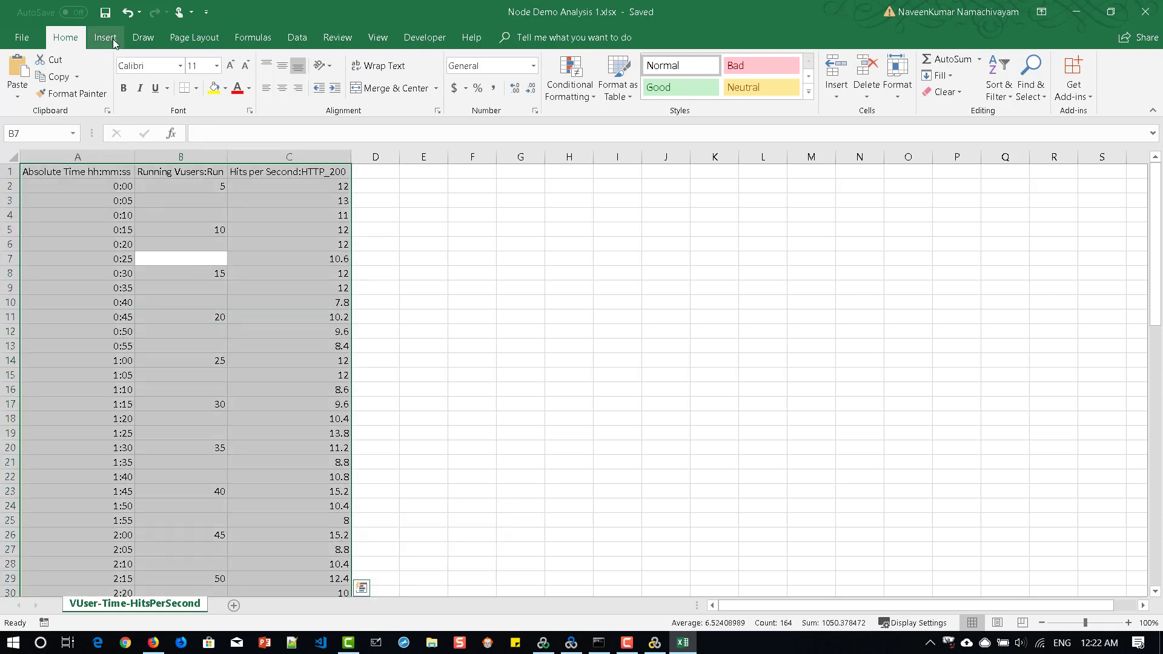
pyautogui.click(148, 301)
pyautogui.hotkey('ctrl', 'a')
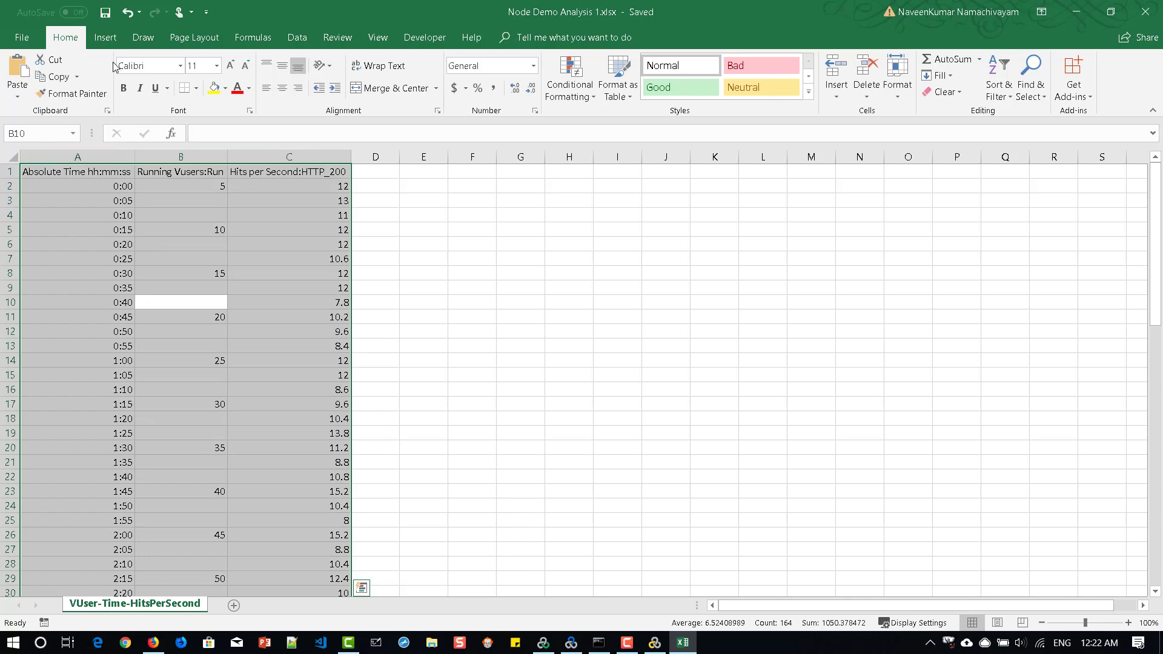
pyautogui.click(107, 38)
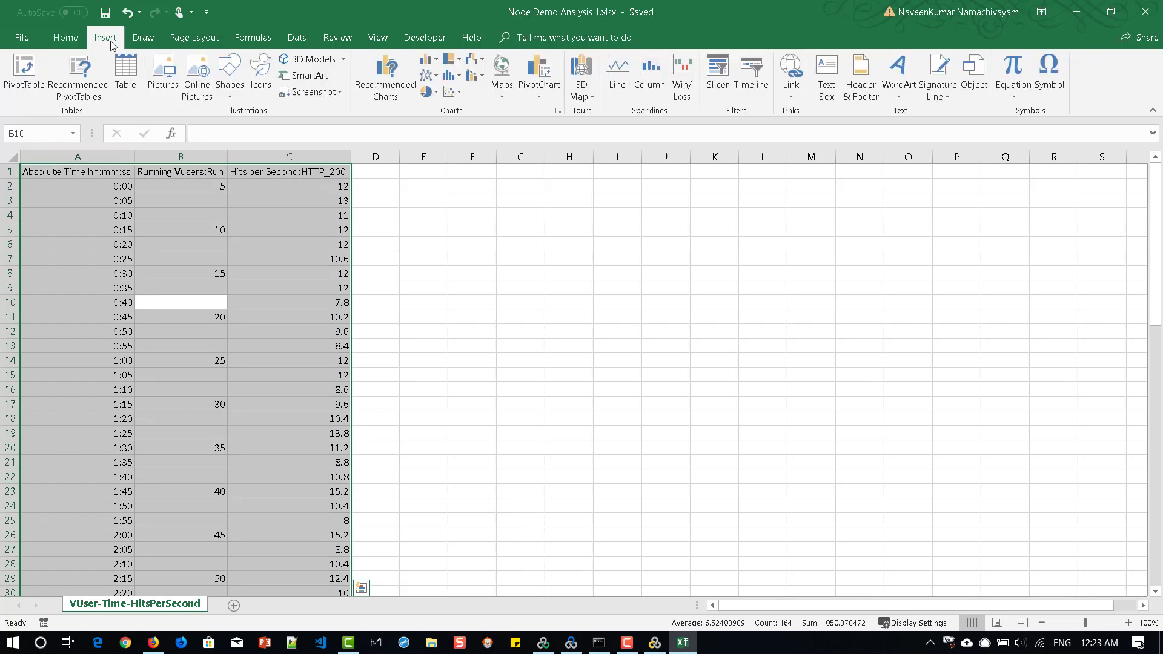
pyautogui.click(384, 74)
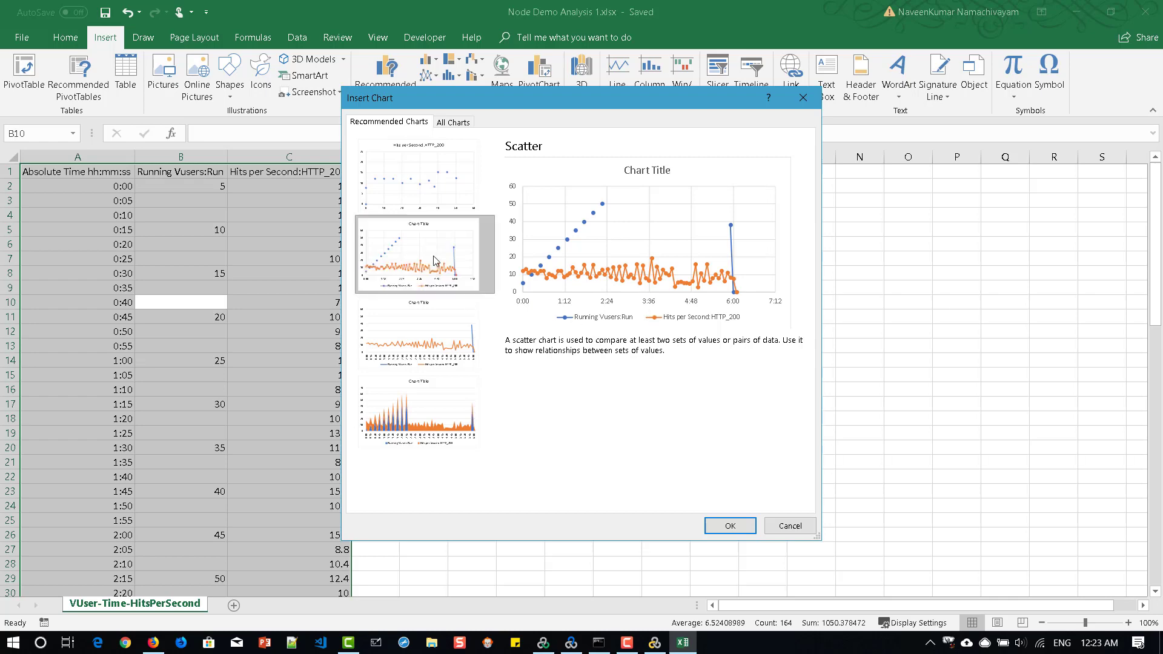
pyautogui.click(729, 527)
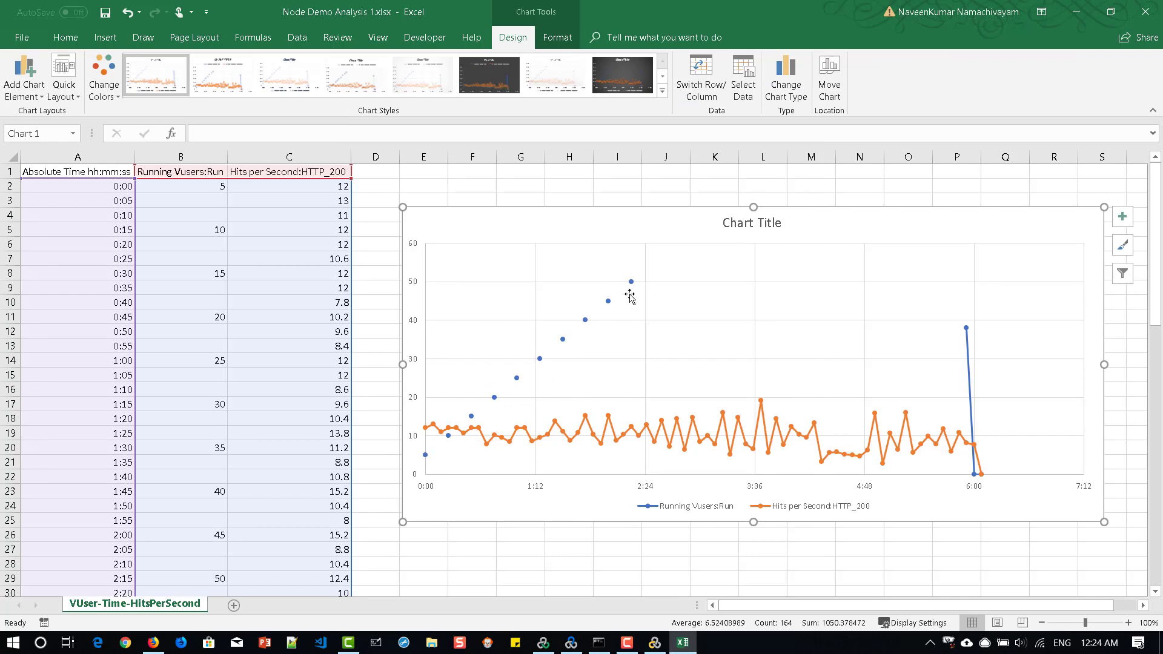
# Try data labels on the chart's Hits per Second:HTTP_200 series, undo them each time, and deselect the chart
pyautogui.moveTo(632, 287)
pyautogui.rightClick(761, 400)
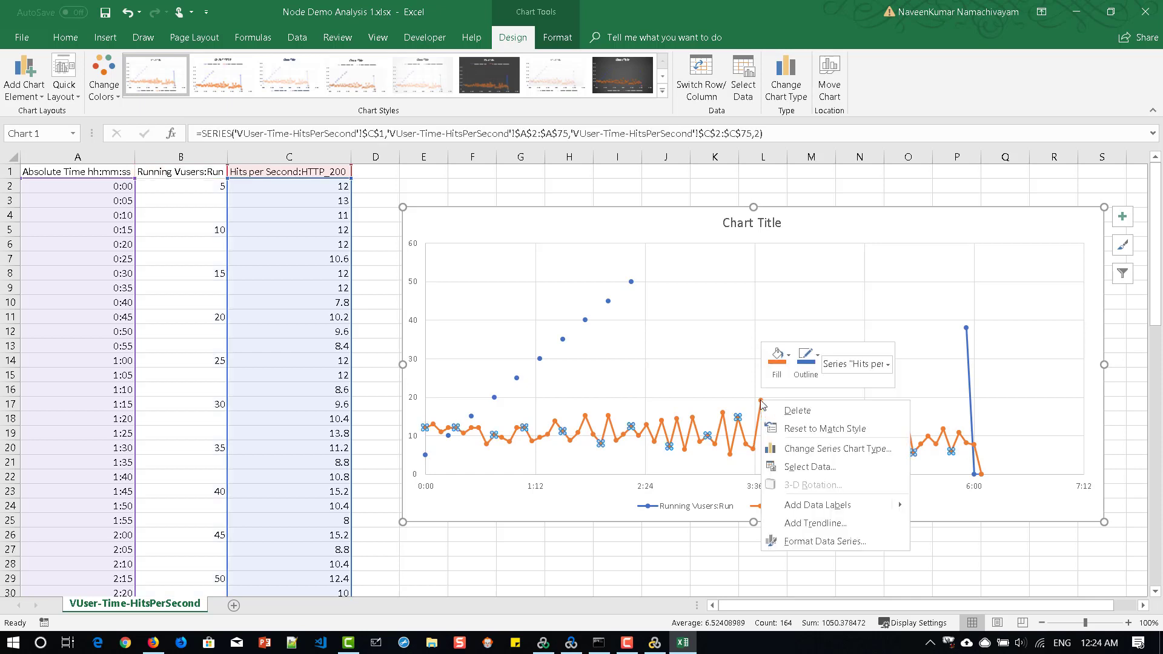
pyautogui.click(824, 505)
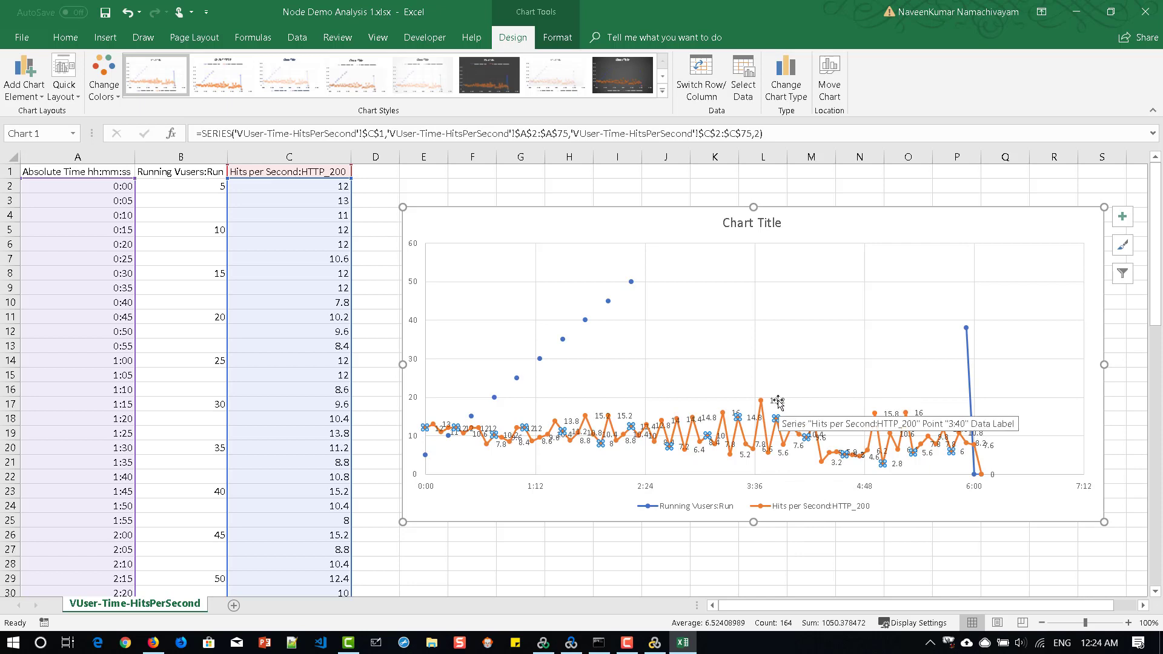
pyautogui.hotkey('ctrl', 'z')
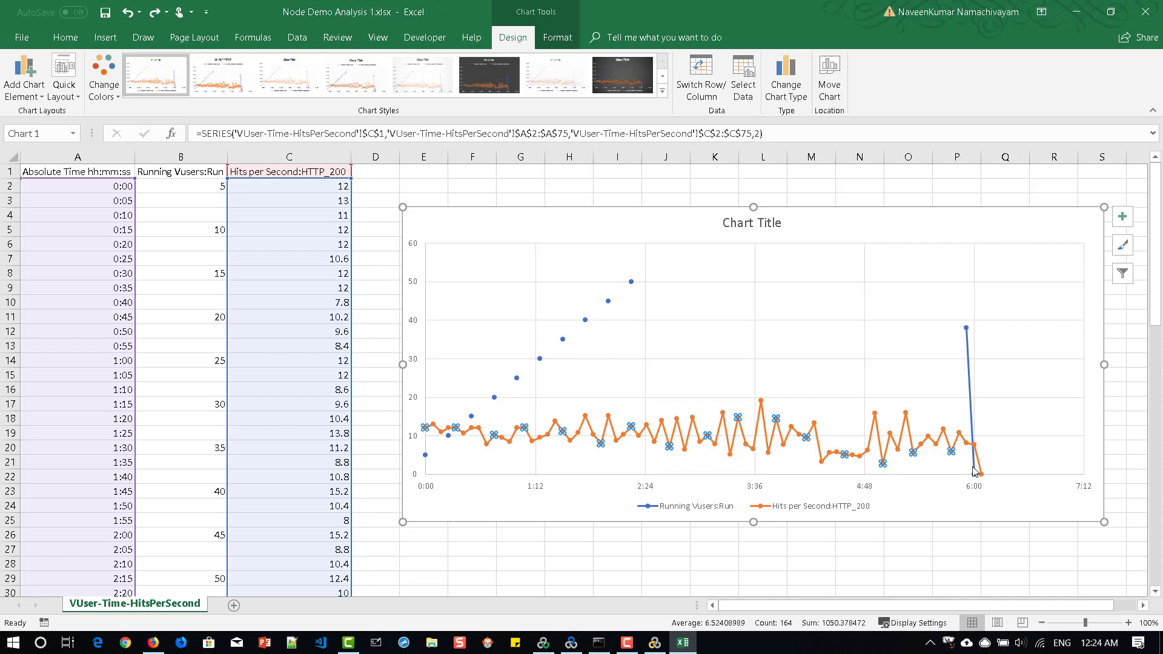
pyautogui.moveTo(883, 462)
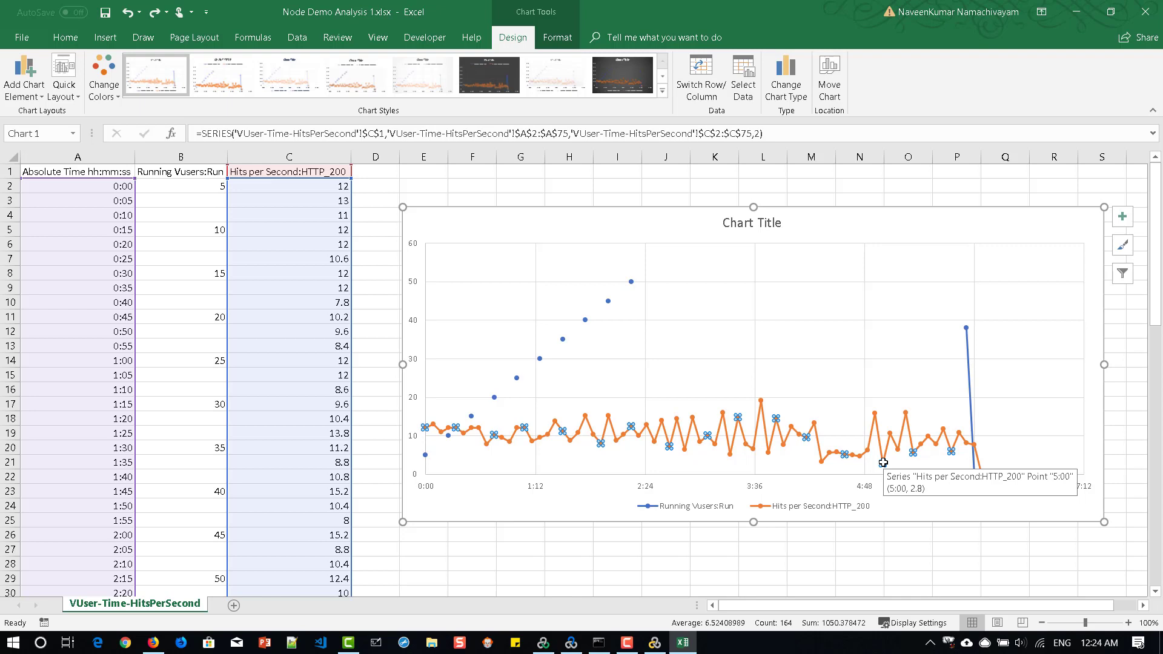
pyautogui.rightClick(883, 463)
pyautogui.click(934, 565)
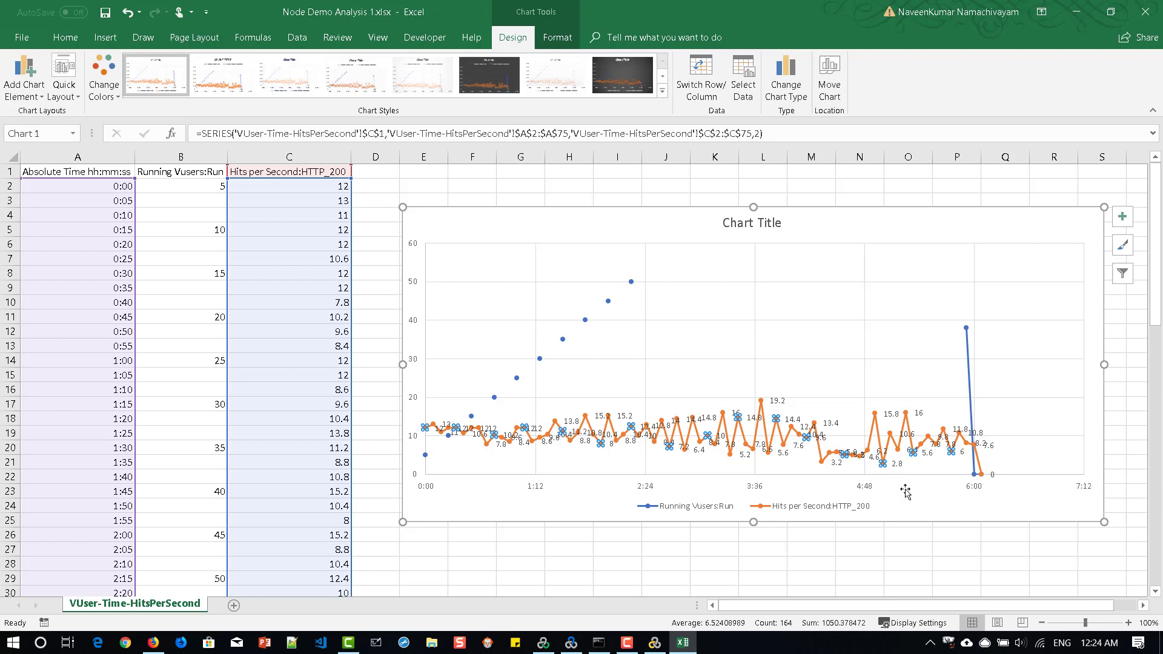
pyautogui.hotkey('ctrl', 'z')
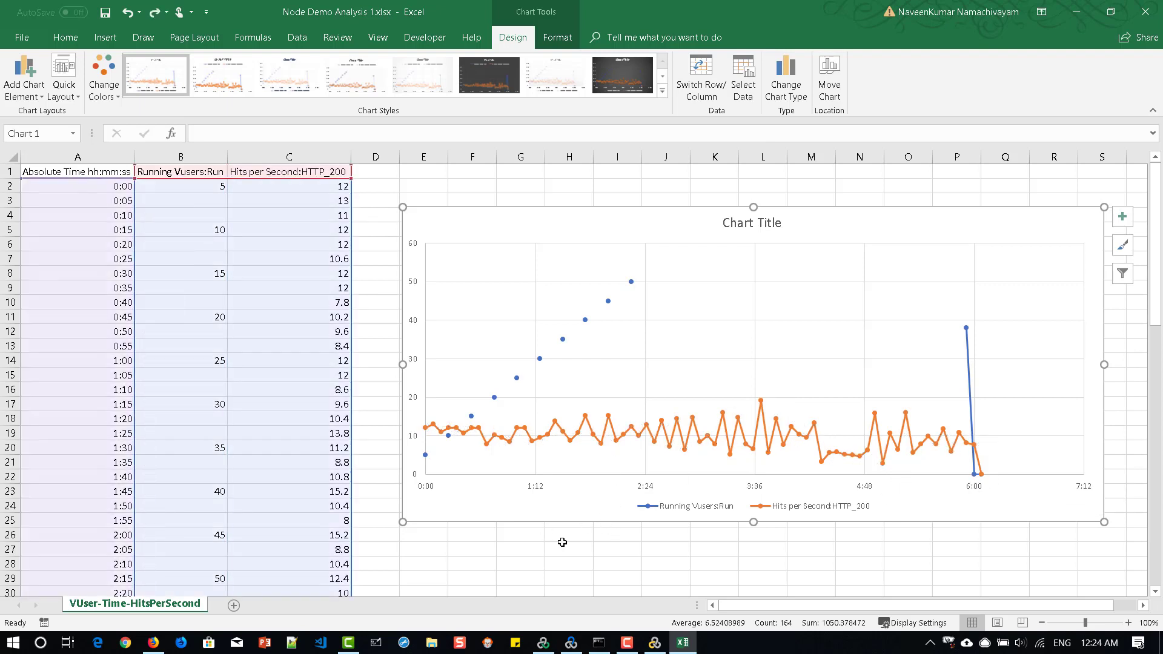
pyautogui.click(617, 589)
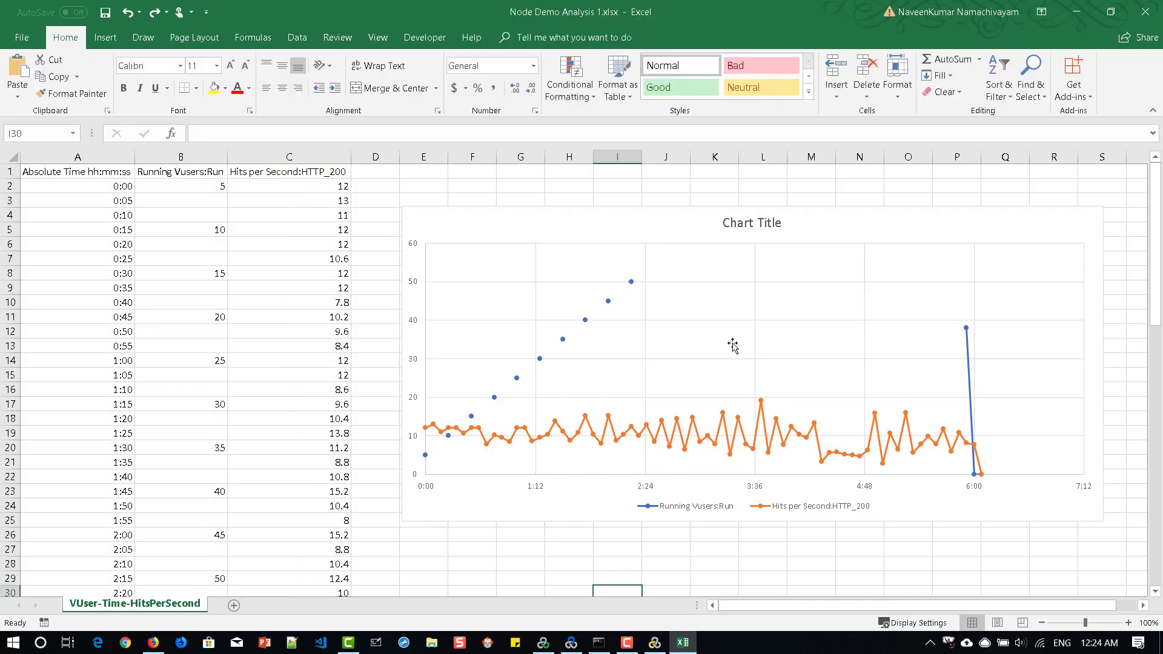